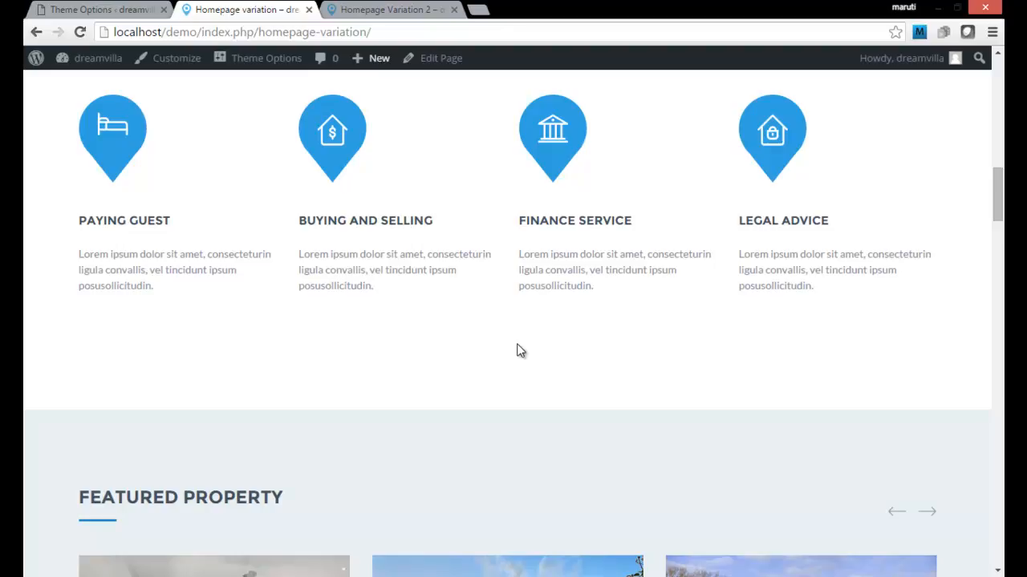
- Examine the Featured Property and Recent Property sections on the Homepage variation page
scroll(517, 351, down, 5)
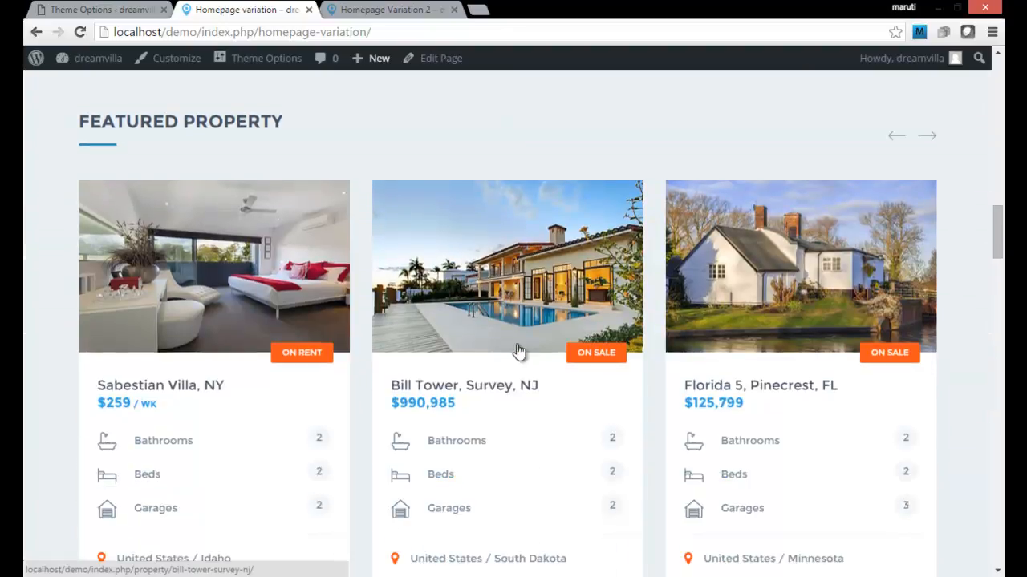
scroll(581, 361, down, 1)
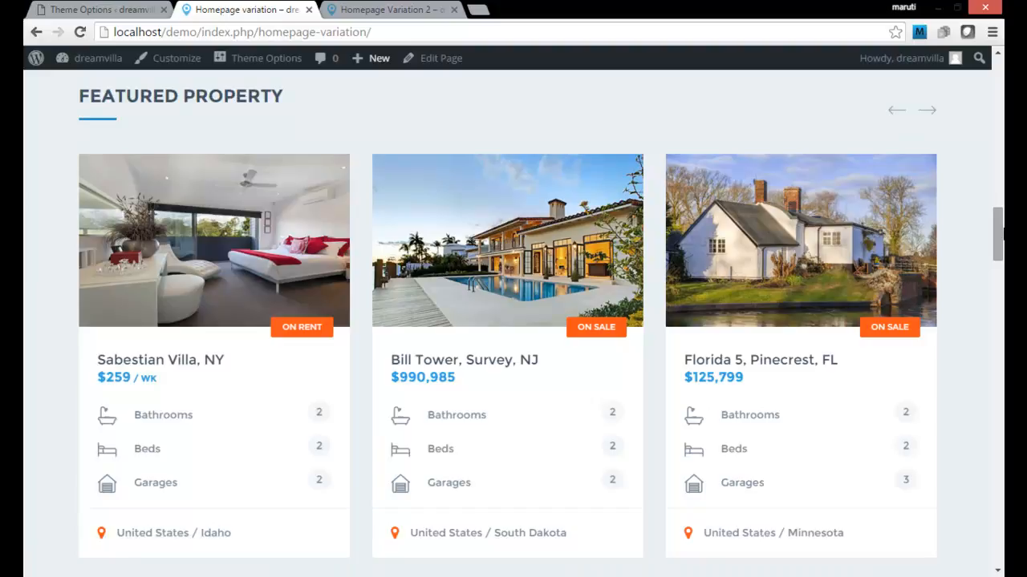
drag(1001, 232, 1002, 296)
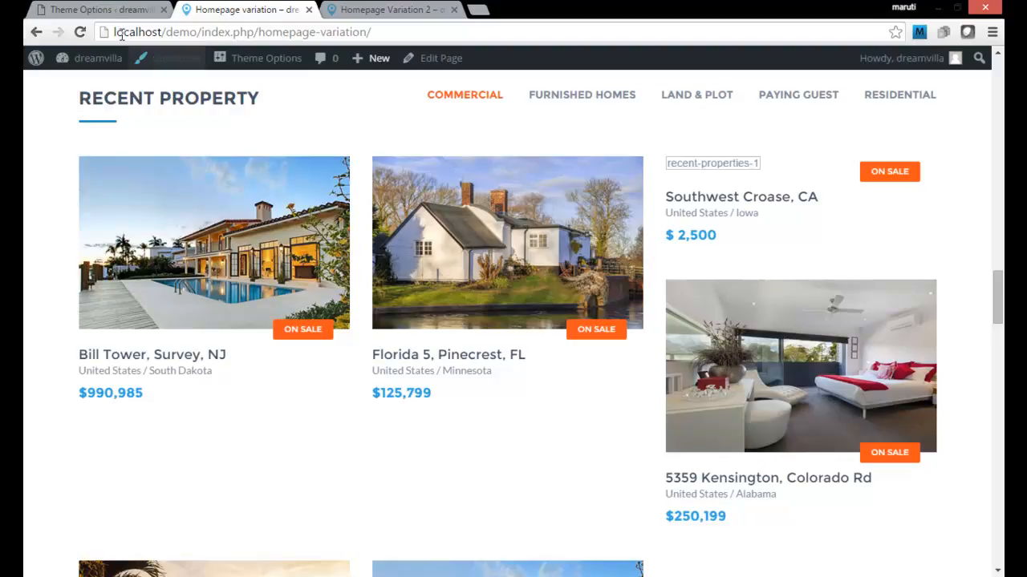
- Show the Homepage Section settings in the Dreamvilla theme options, from property search display to the recent post title
click(100, 10)
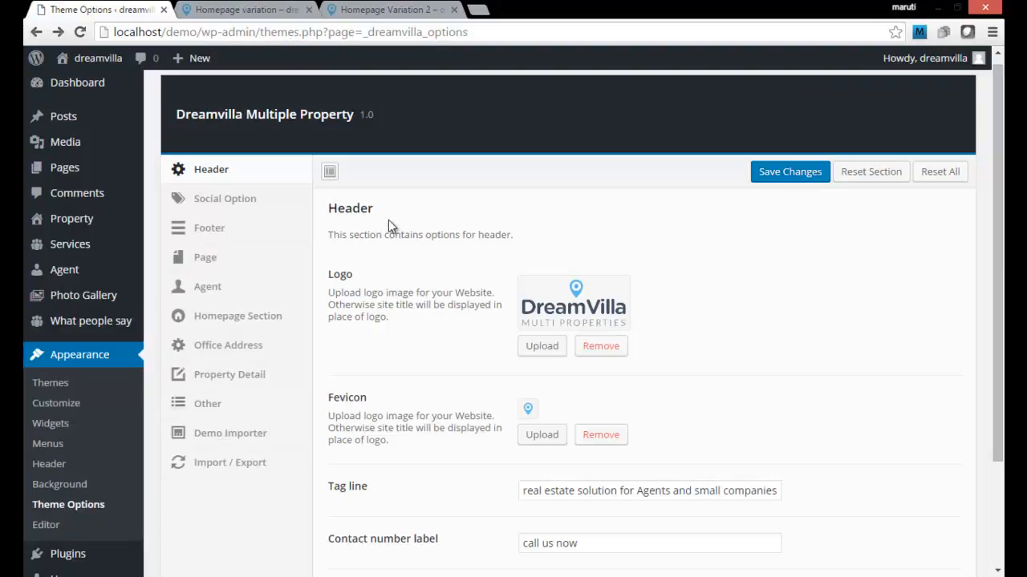
click(250, 318)
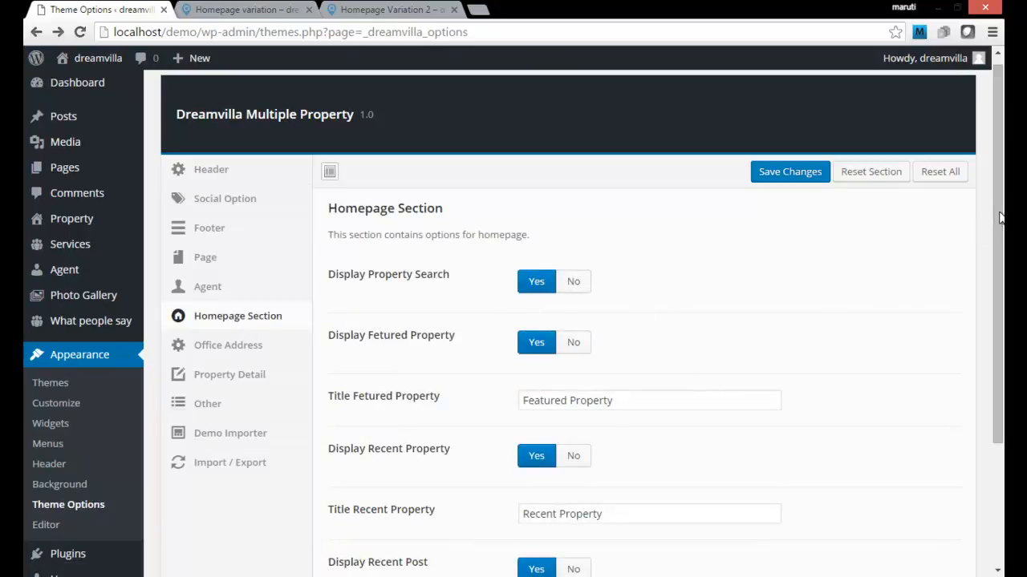
scroll(982, 219, down, 2)
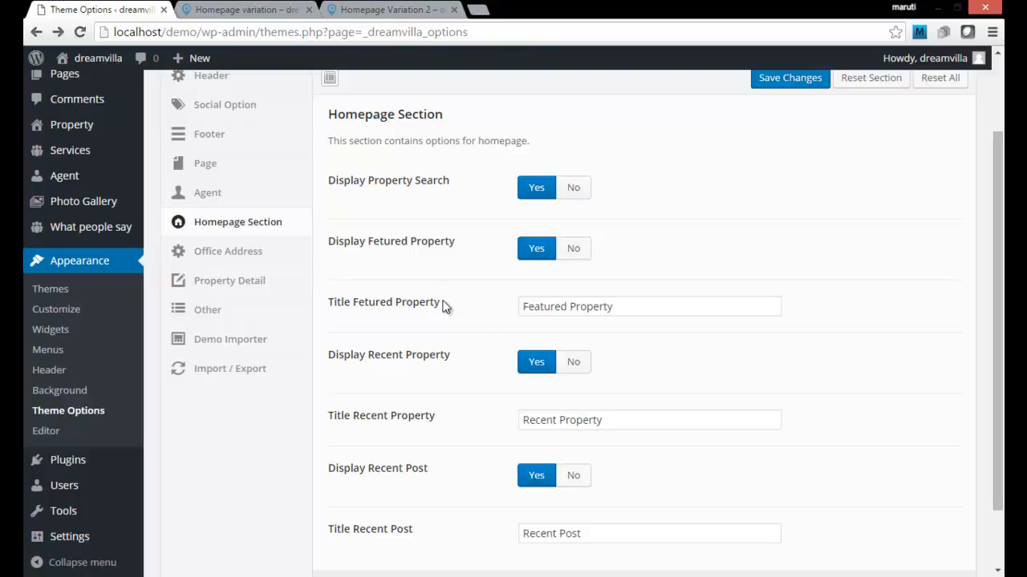
- Open the property Sabestian Villa, NY for editing and show the featured setting in its basic property details
click(72, 130)
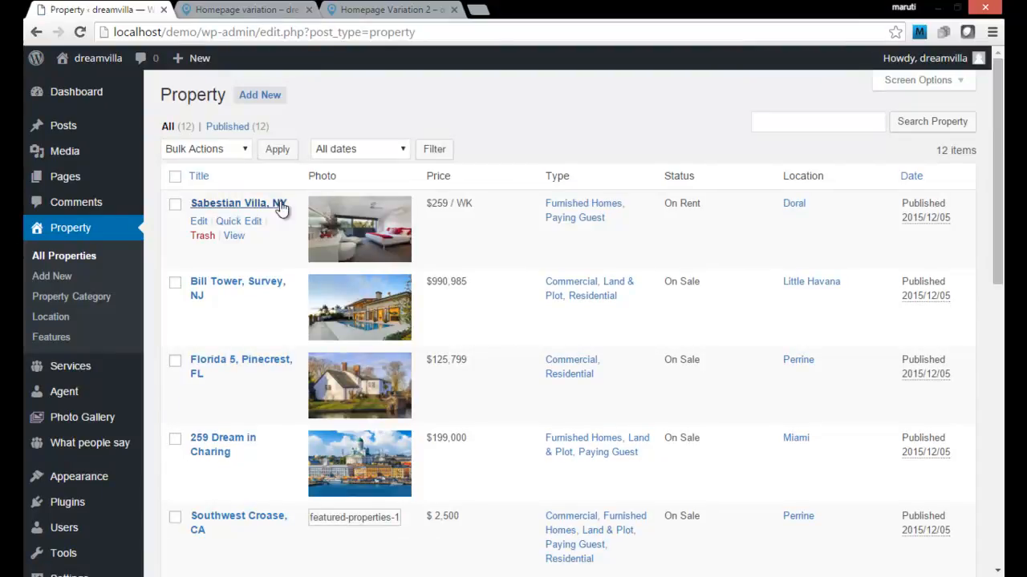
click(274, 205)
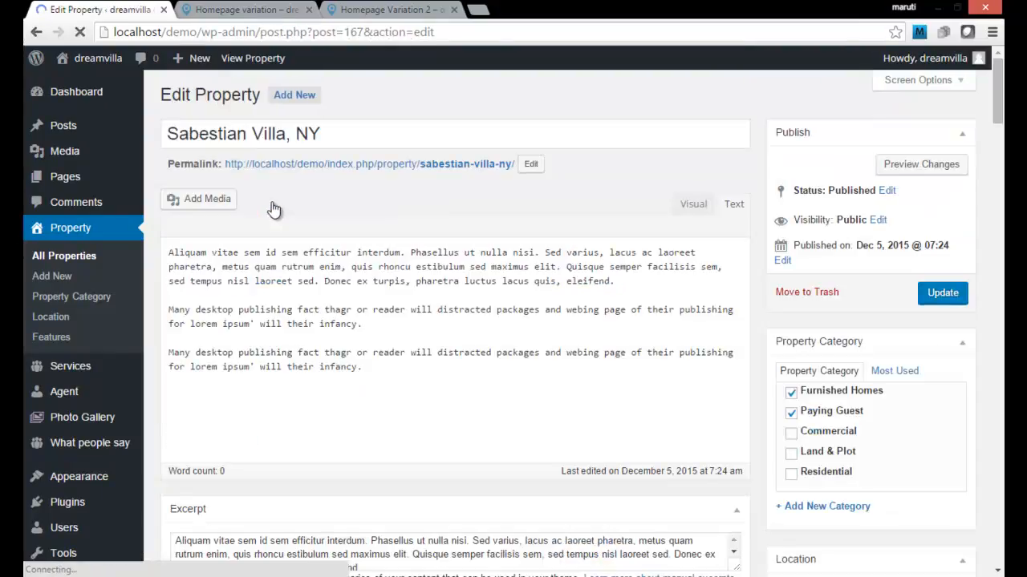
scroll(273, 207, down, 5)
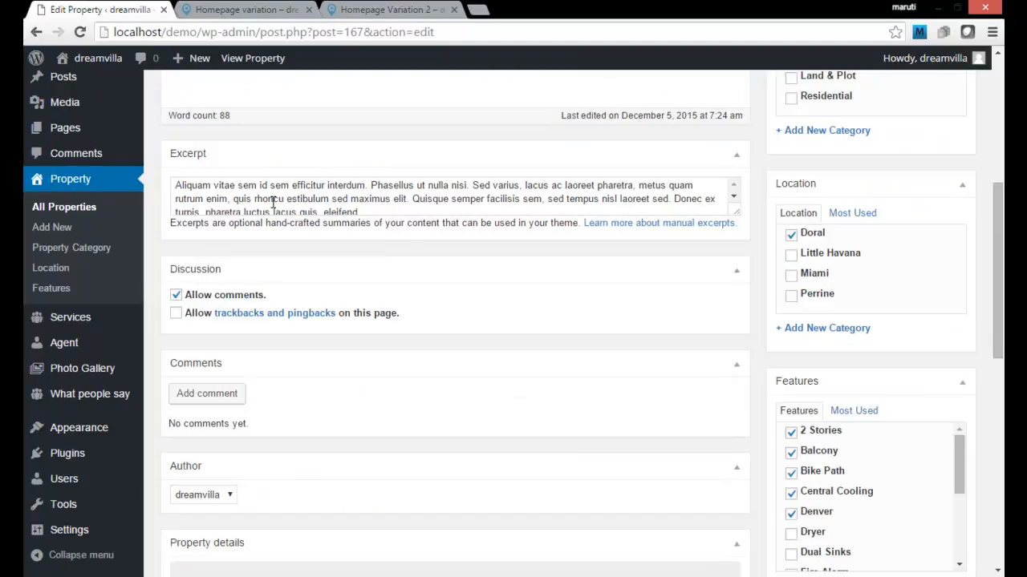
scroll(272, 204, down, 5)
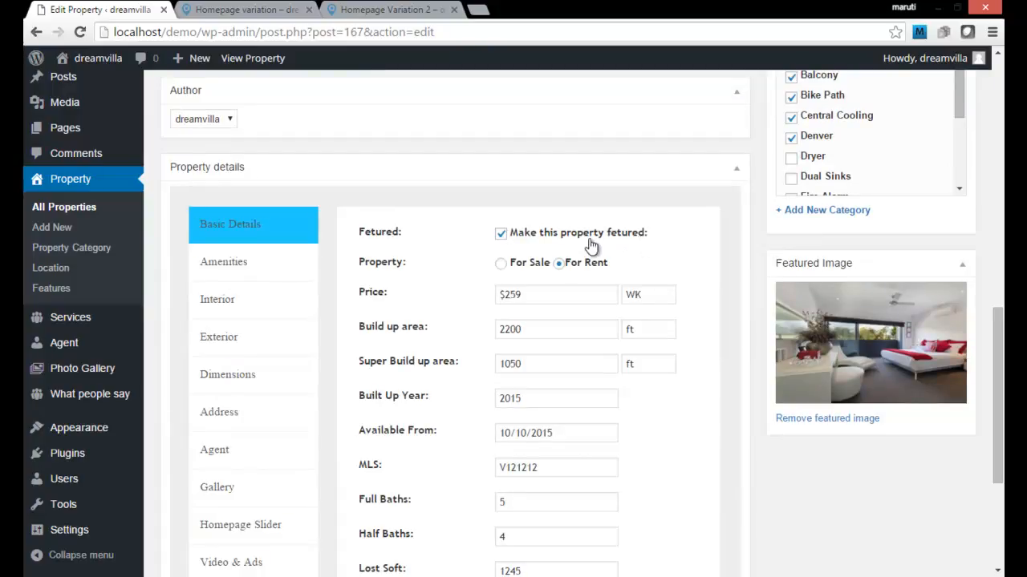
- Examine the Homepage variation page's sections from Featured Property through the sell-your-home banner and testimonials to Recent Post
click(240, 10)
scroll(436, 293, up, 6)
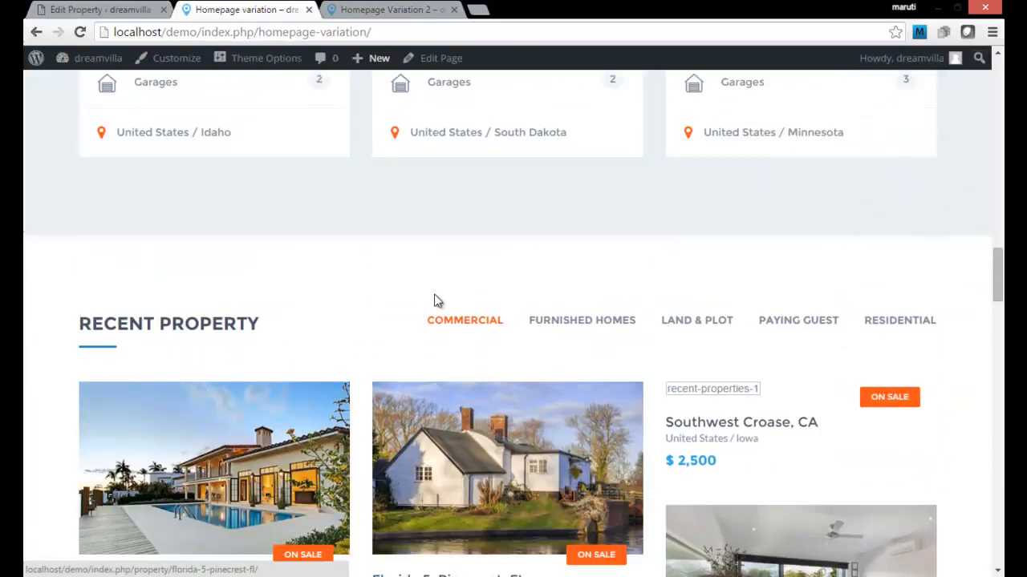
scroll(436, 300, up, 2)
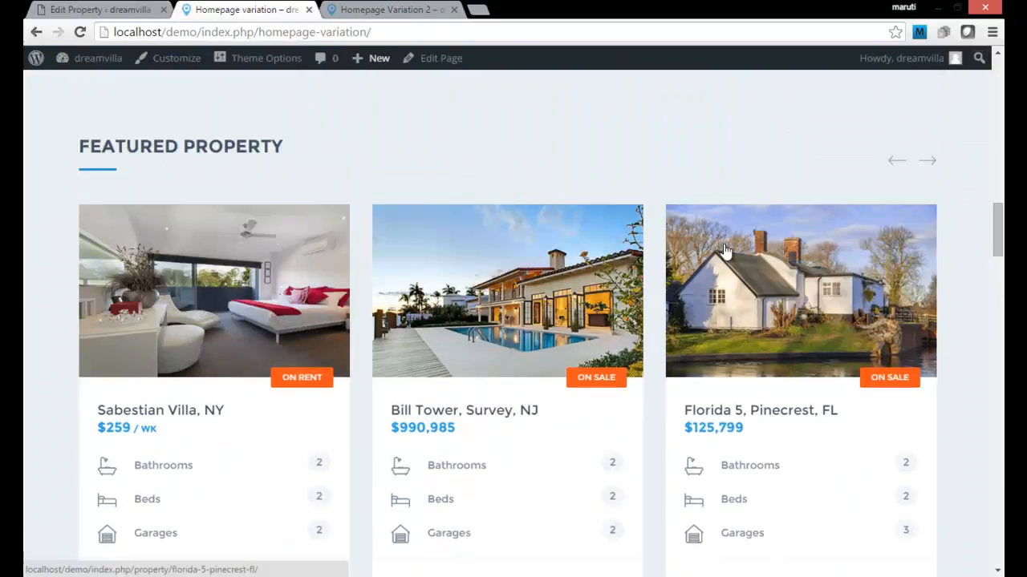
scroll(426, 389, down, 12)
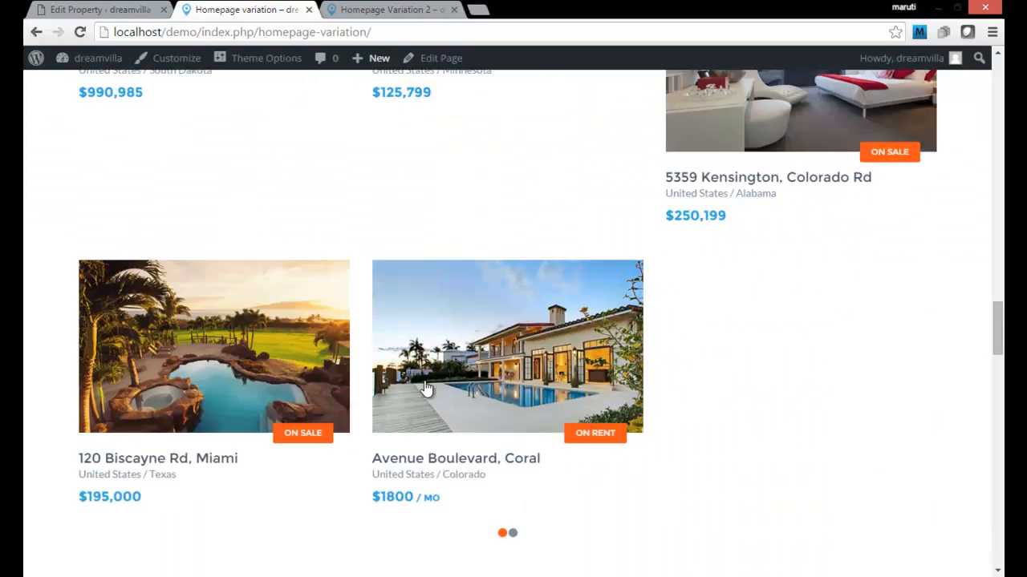
scroll(426, 389, down, 6)
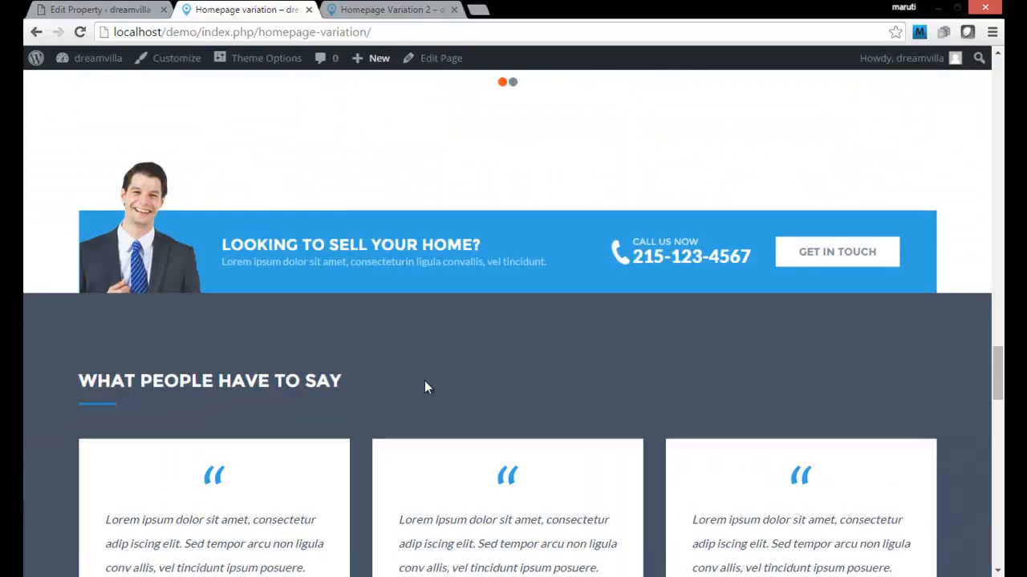
scroll(426, 387, down, 1)
scroll(428, 387, up, 2)
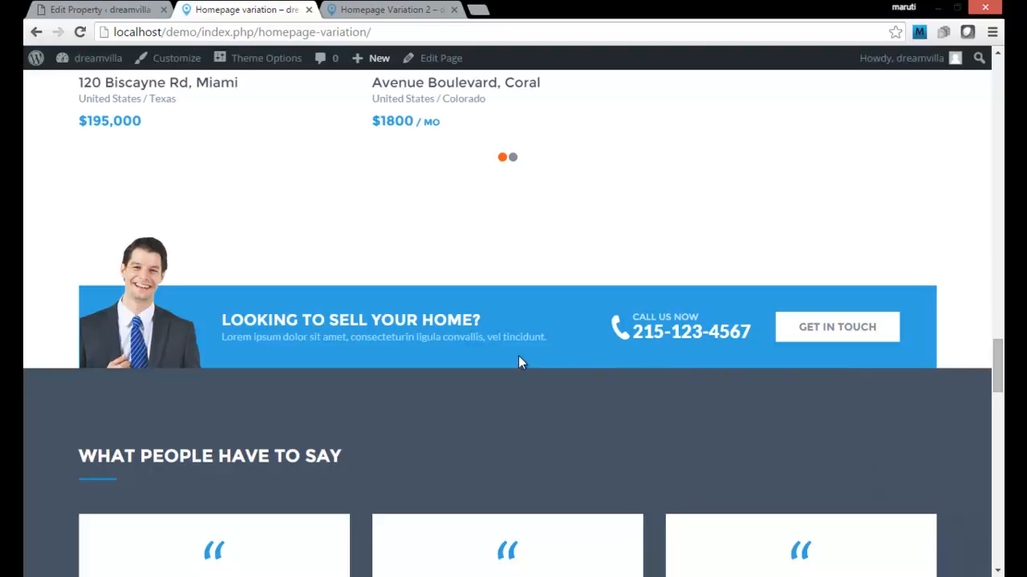
scroll(518, 358, down, 10)
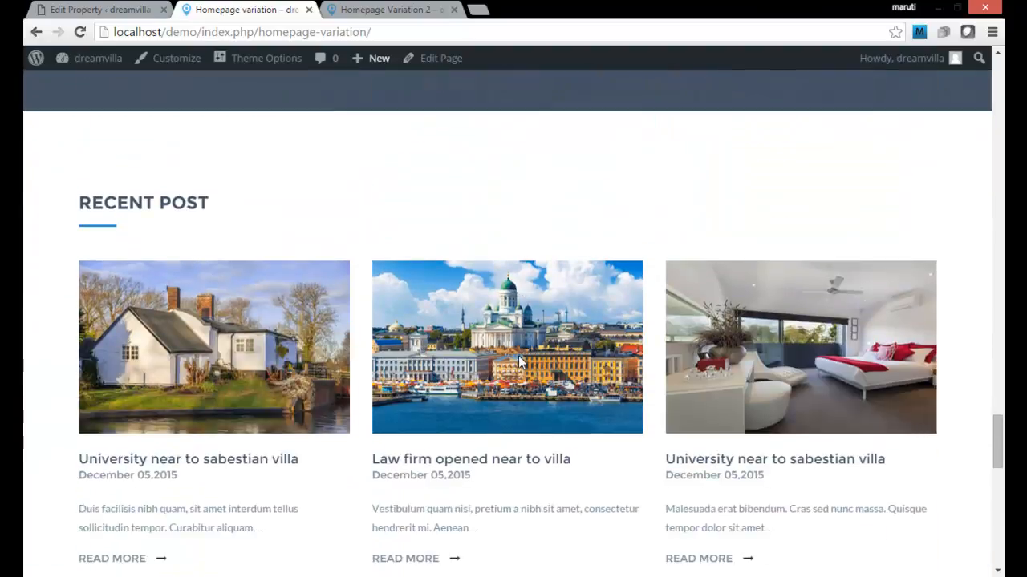
scroll(518, 356, down, 1)
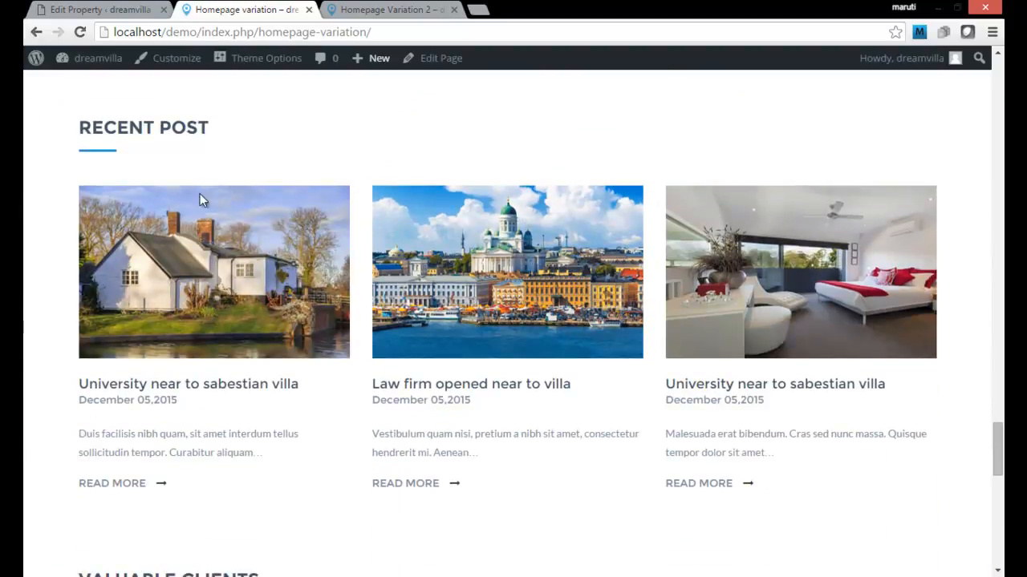
- Return to the Dreamvilla theme options and show the Page section's page assignments
click(115, 12)
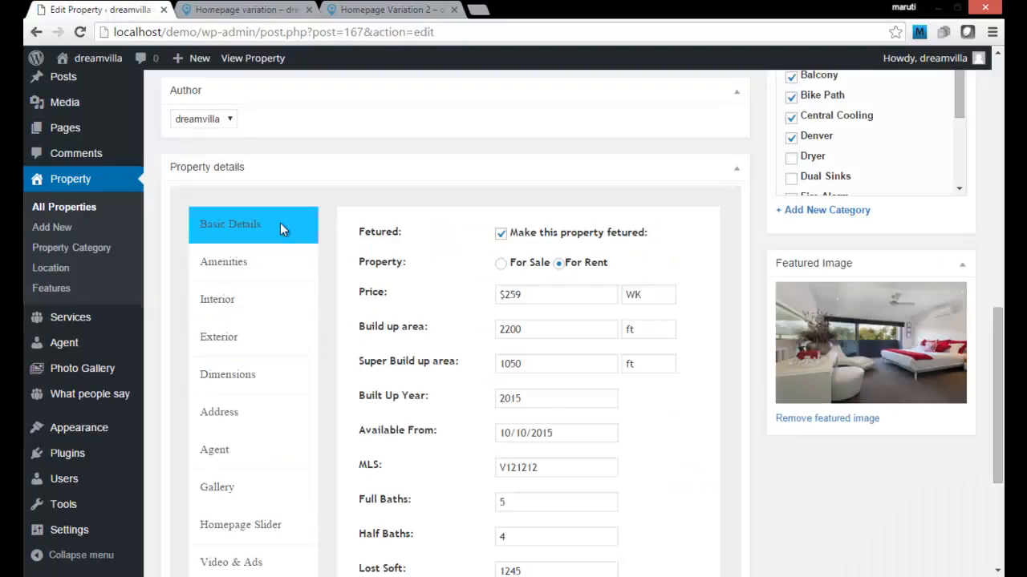
click(77, 426)
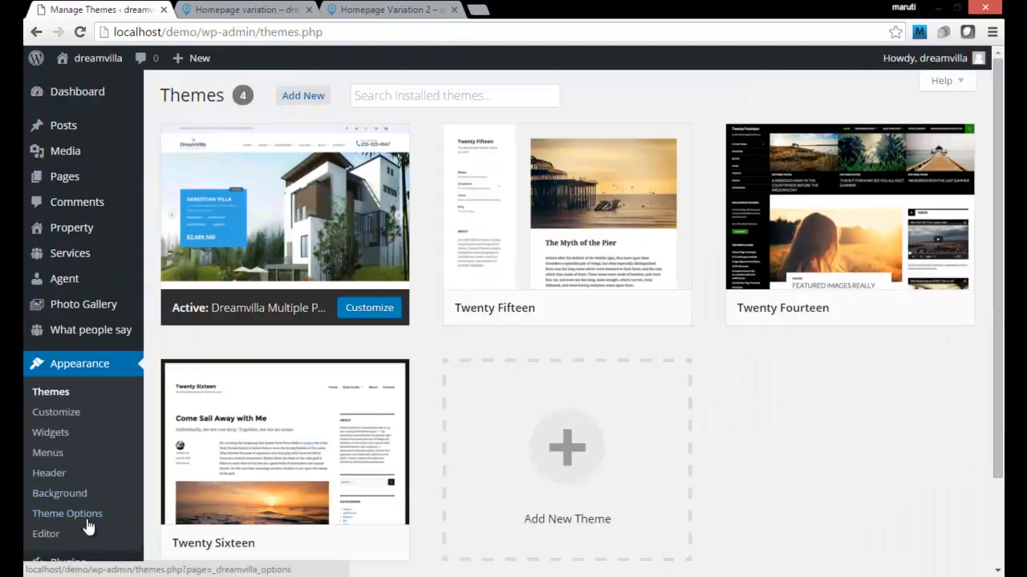
click(84, 517)
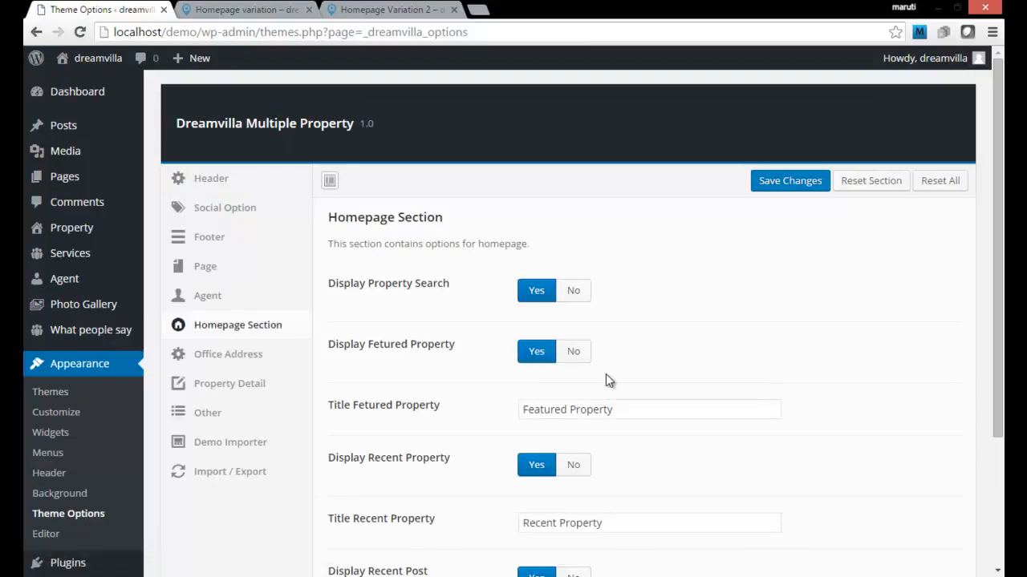
click(236, 273)
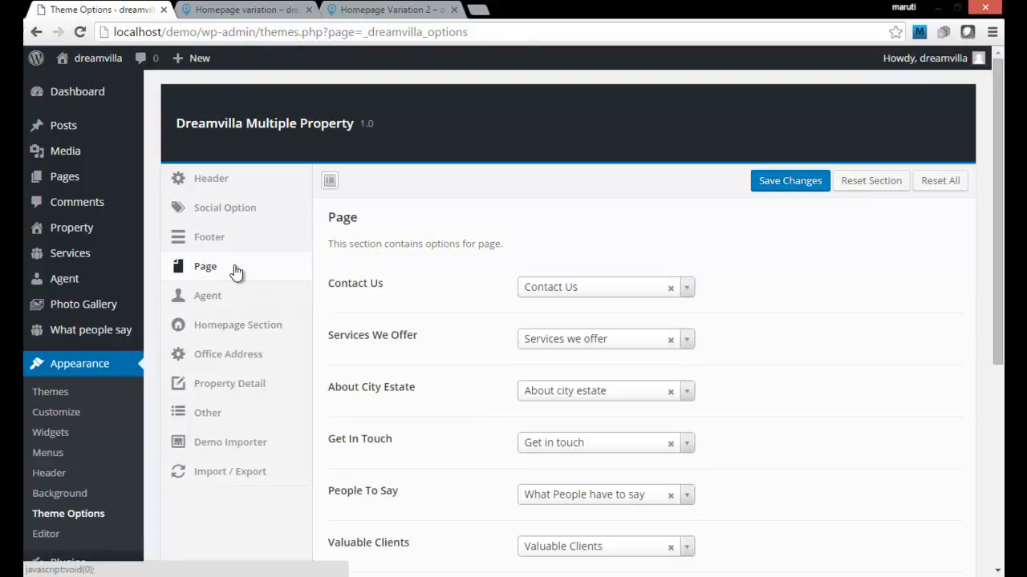
scroll(896, 343, down, 1)
scroll(438, 216, down, 2)
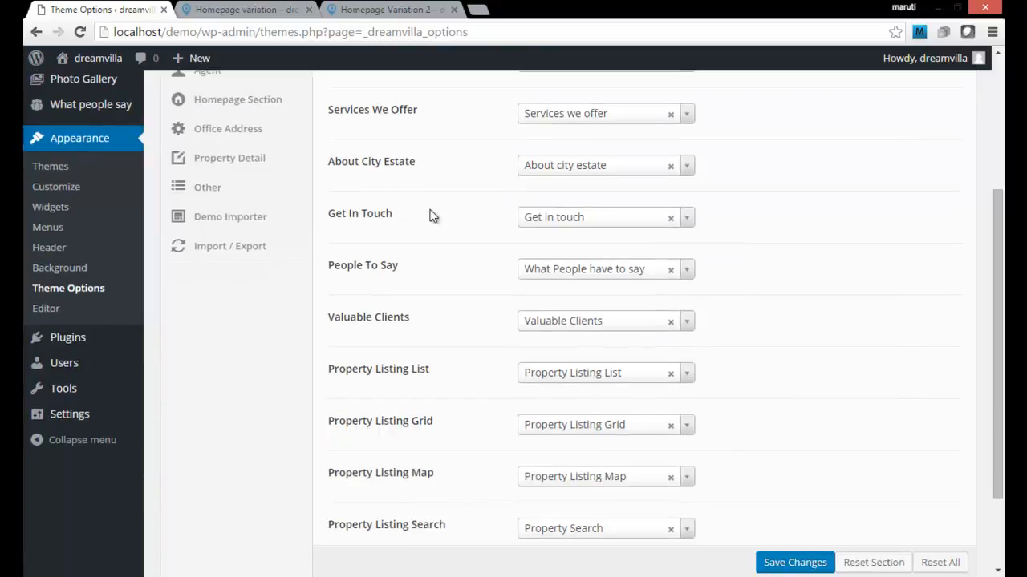
scroll(415, 223, up, 1)
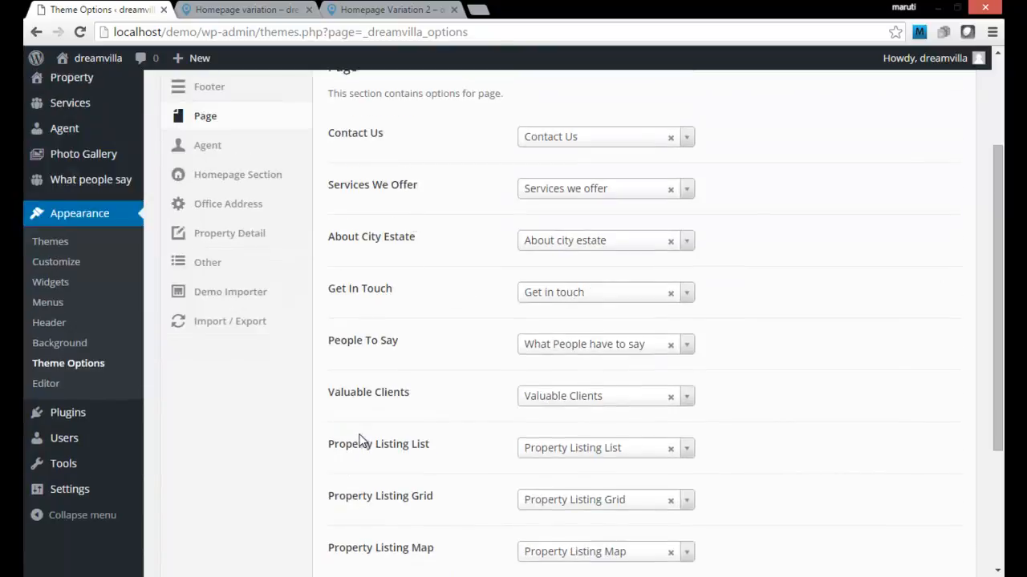
- Highlight the Valuable Clients page option, and compare the Valuable Clients, contact banner and What People Have to Say sections on the Homepage variation page
drag(331, 394, 450, 397)
click(450, 397)
click(278, 12)
scroll(392, 294, down, 5)
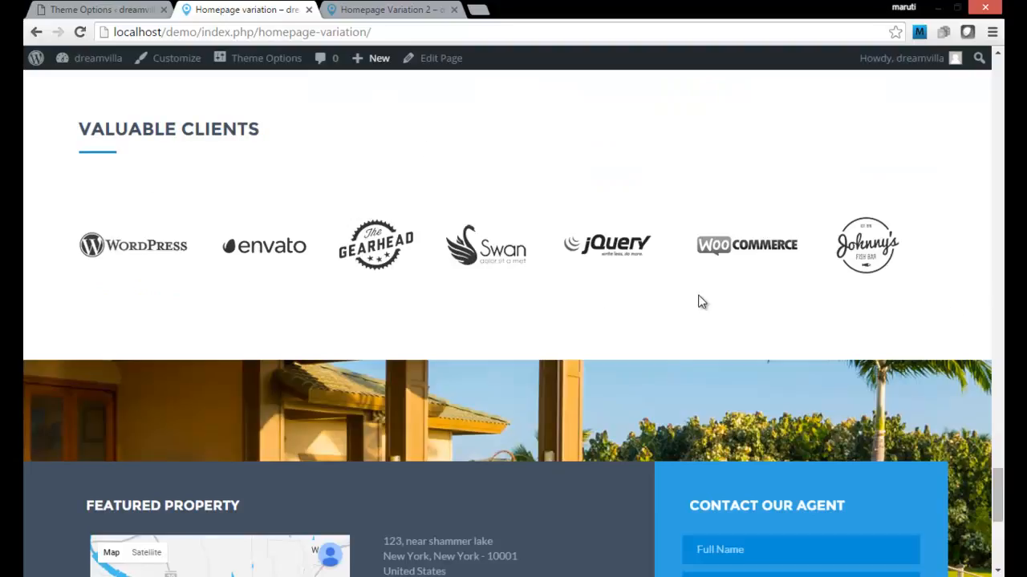
scroll(699, 303, up, 15)
scroll(700, 304, up, 4)
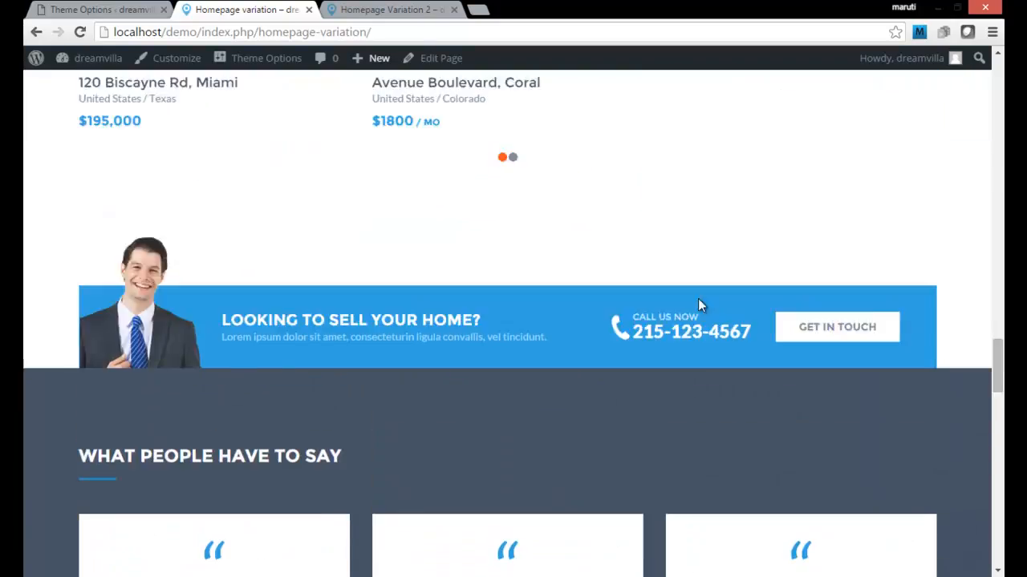
scroll(642, 447, down, 5)
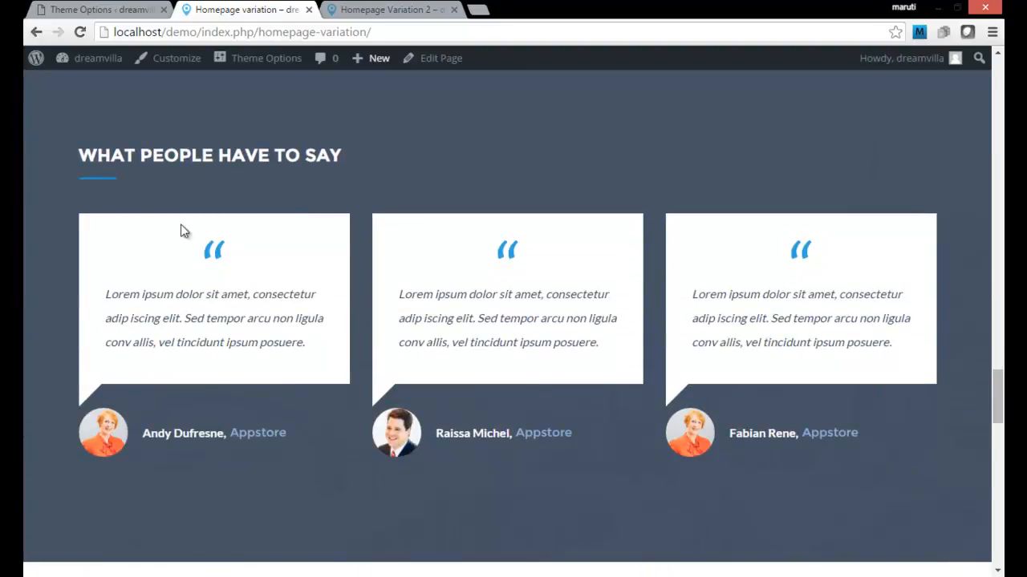
- From the theme options, open the list of all WordPress pages and show its second page
click(130, 10)
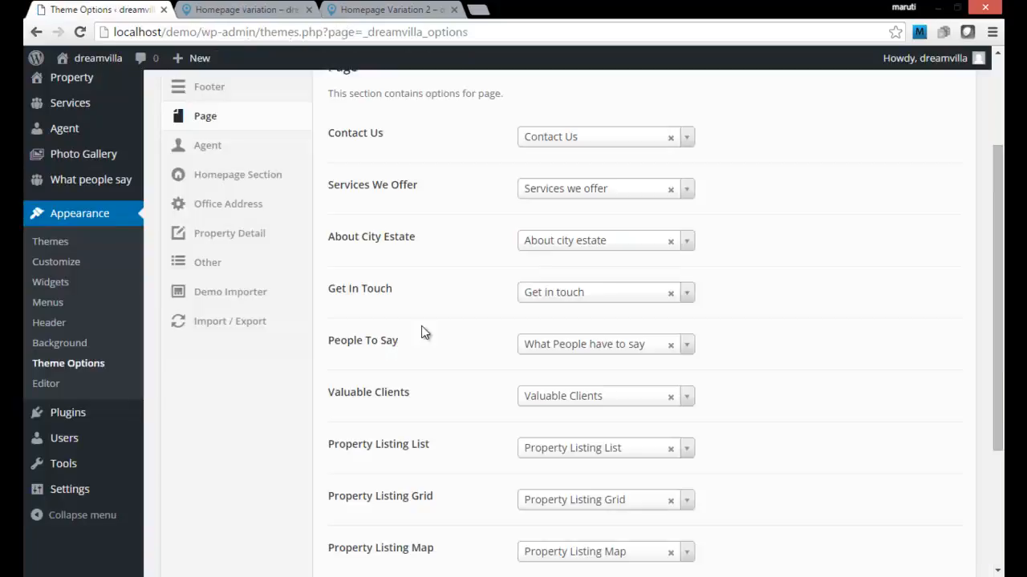
scroll(100, 152, up, 1)
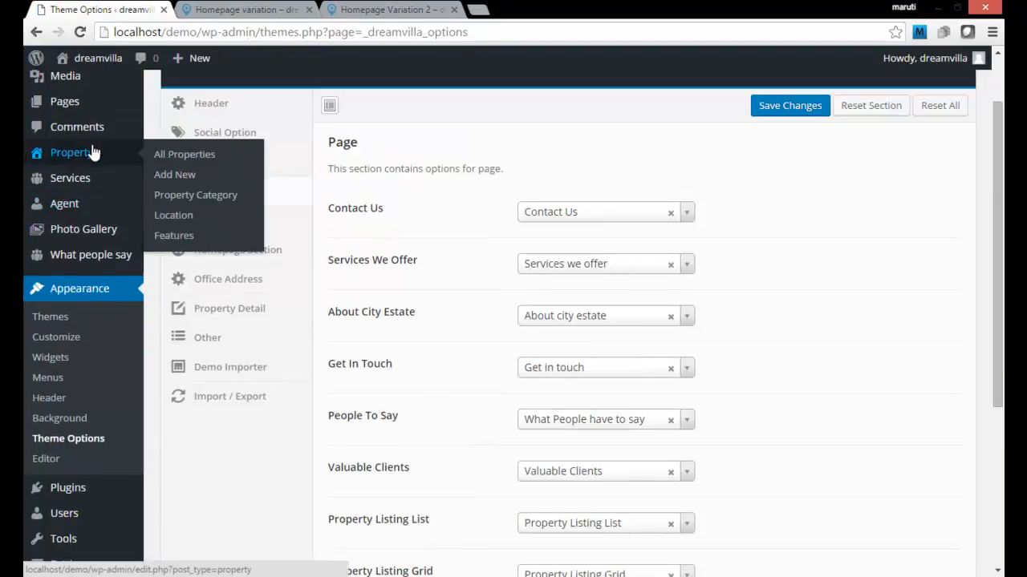
mouse_move(85, 110)
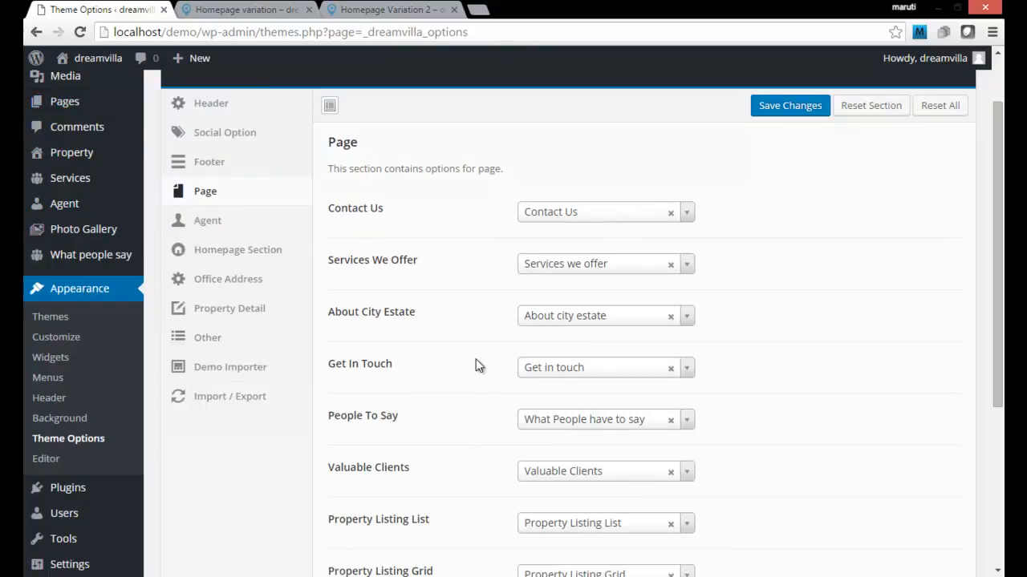
click(72, 110)
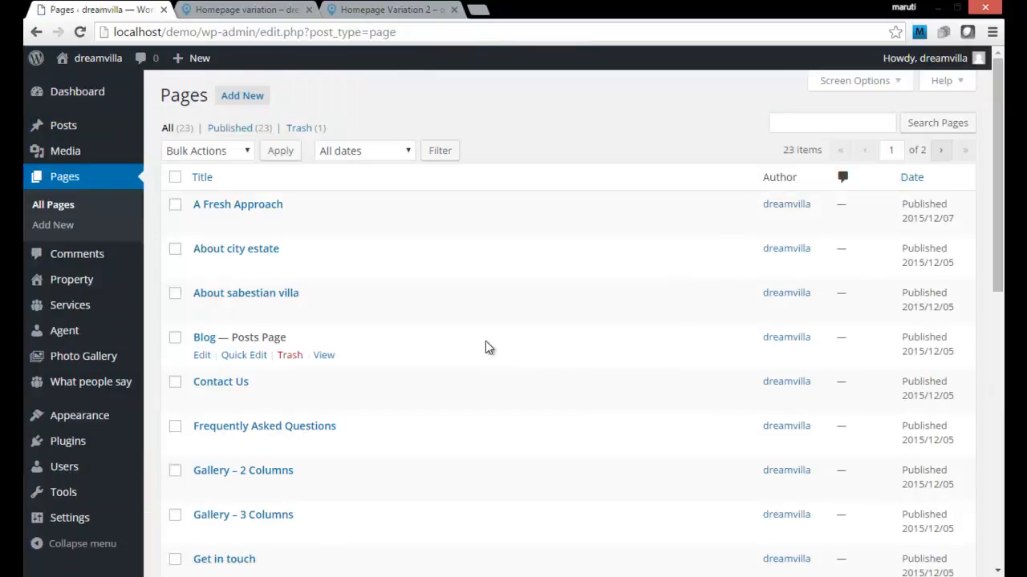
scroll(485, 342, down, 8)
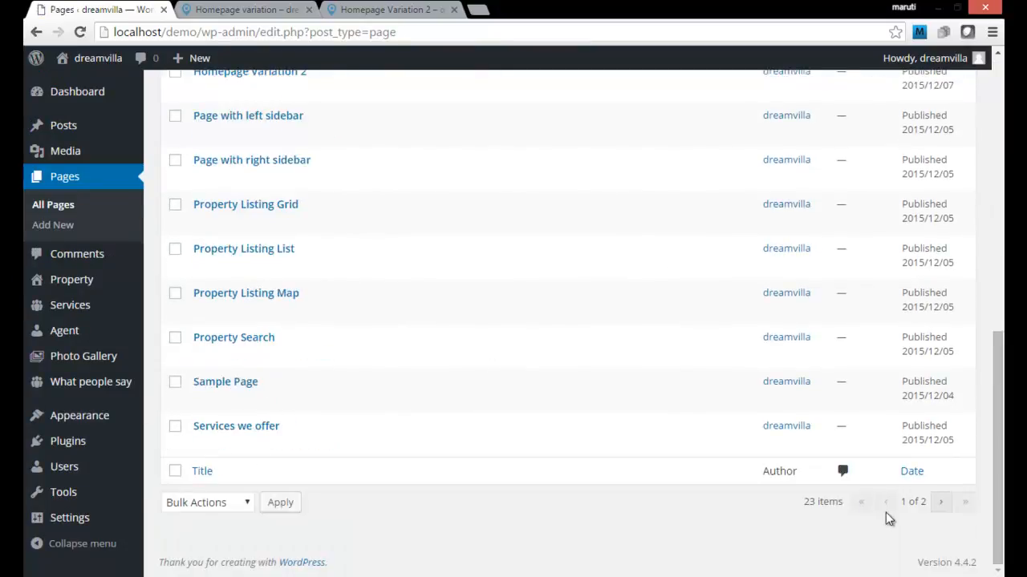
click(941, 502)
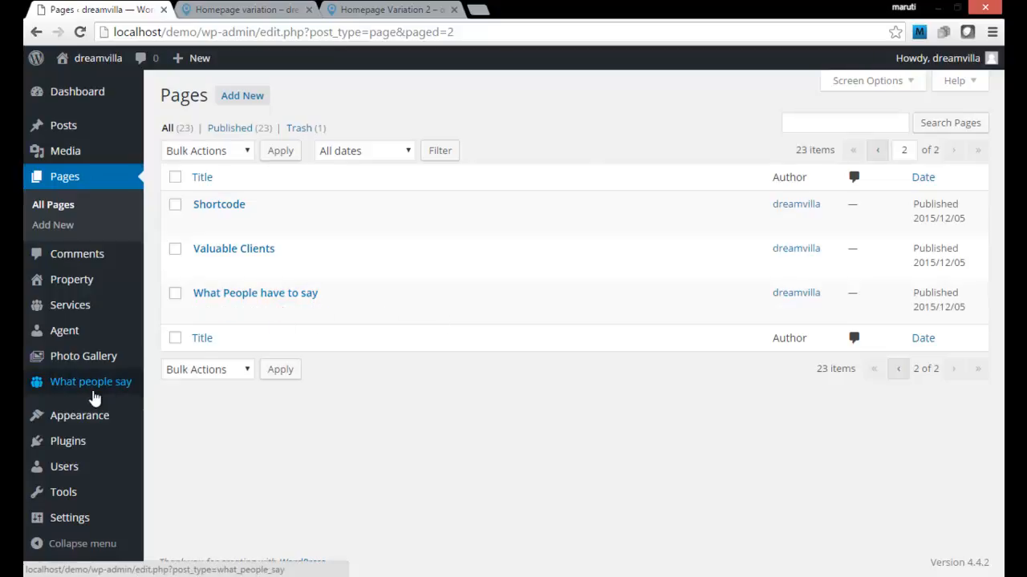
- List the What people say testimonials and open the first one for editing
mouse_move(109, 399)
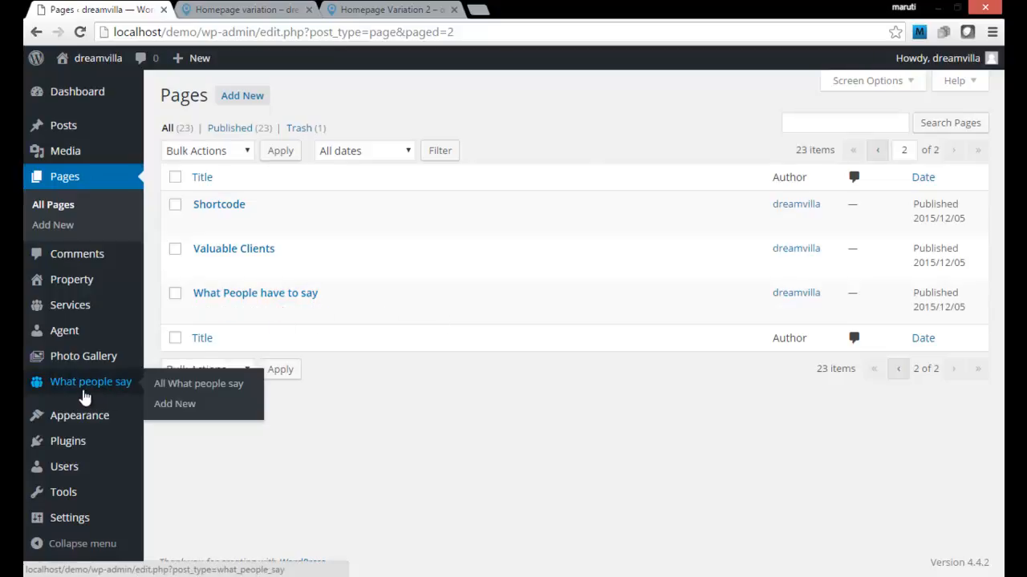
click(95, 393)
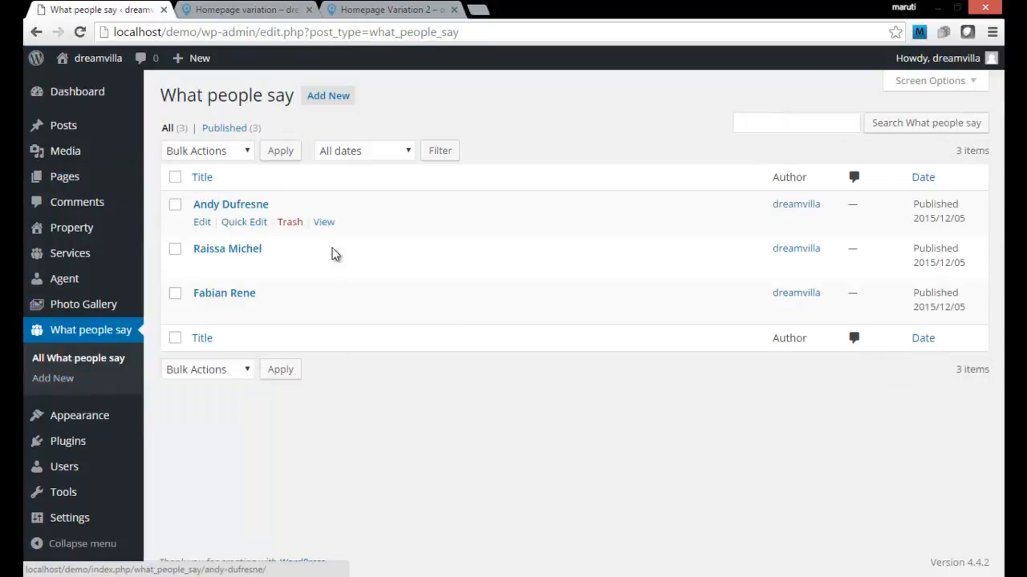
click(251, 210)
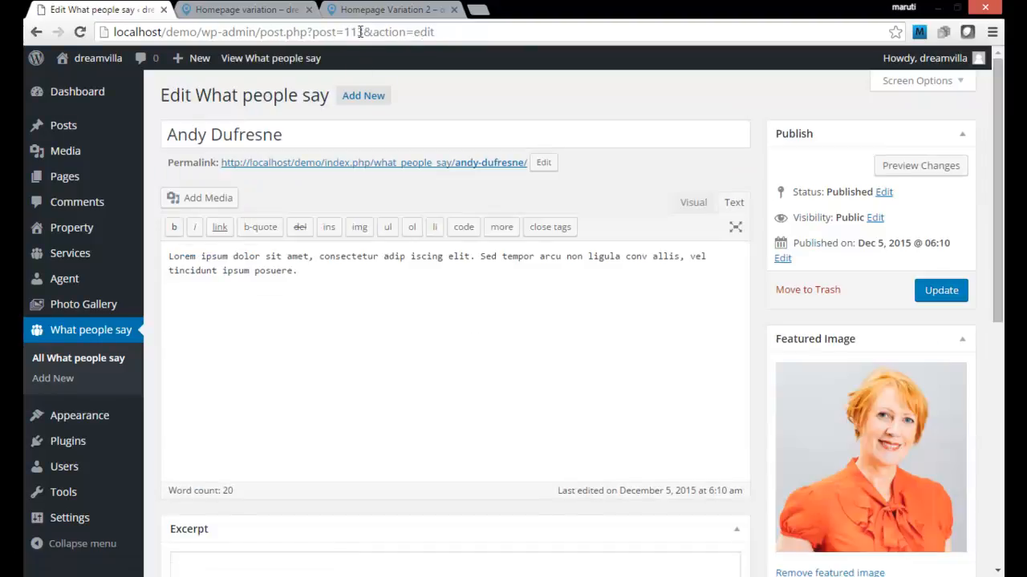
- Compare the What People Have to Say section with the open testimonial, and highlight the testimonial's body text
click(249, 10)
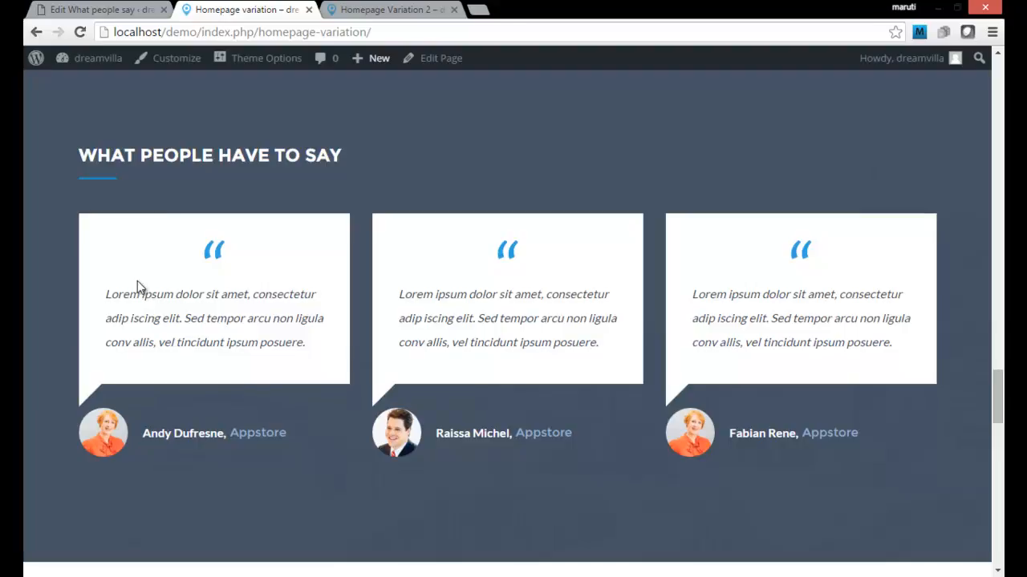
click(122, 13)
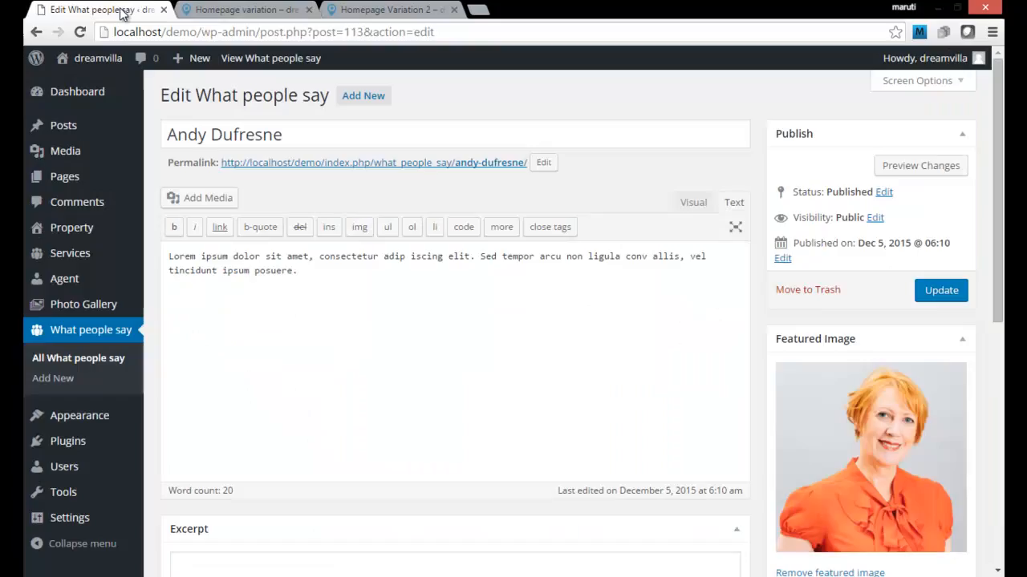
drag(330, 305, 164, 241)
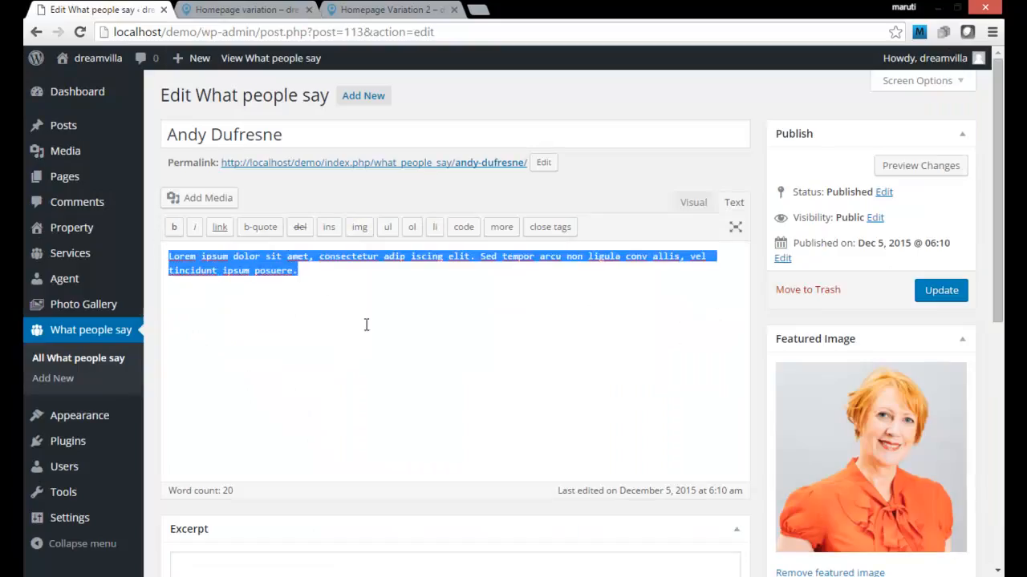
- Review the property features, services and property listings on the Homepage variation page
click(282, 12)
scroll(497, 276, up, 5)
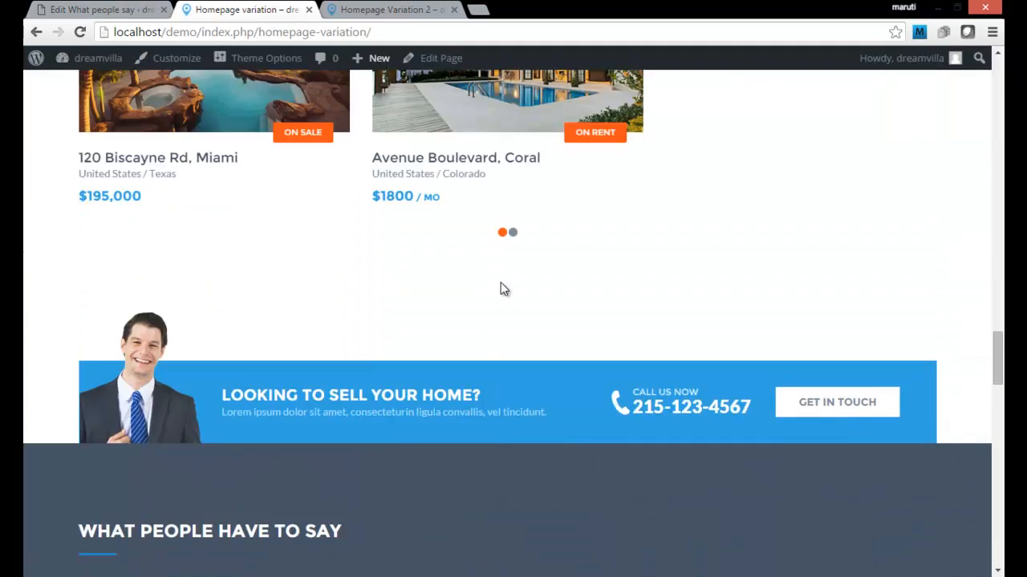
scroll(499, 285, up, 10)
scroll(498, 286, up, 5)
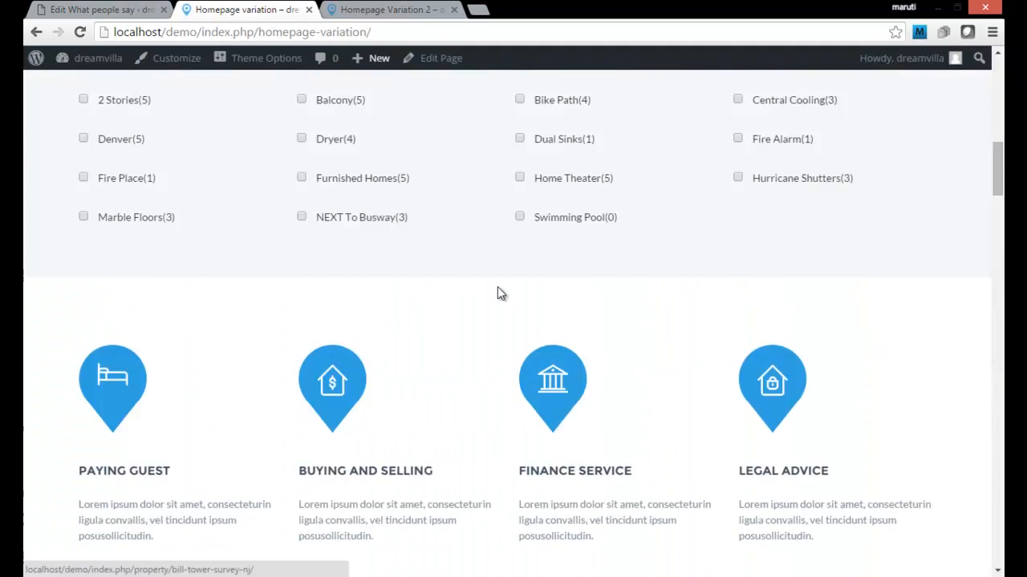
scroll(499, 288, up, 4)
scroll(492, 313, down, 12)
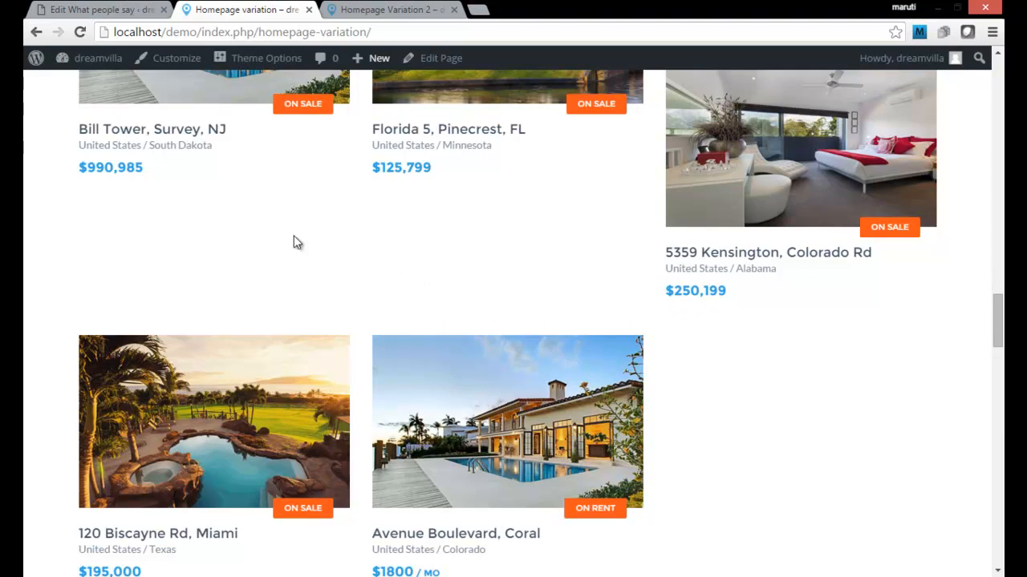
- Show the Recent Post, Valuable Clients, Featured Property and Contact Our Agent sections of the Homepage variation page
scroll(342, 252, down, 12)
scroll(497, 265, down, 1)
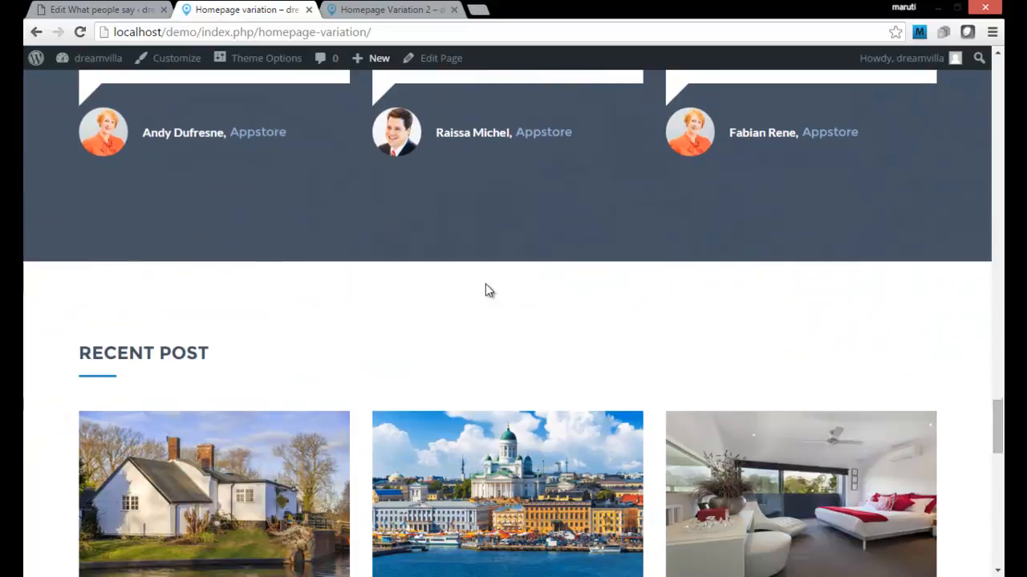
scroll(503, 230, down, 3)
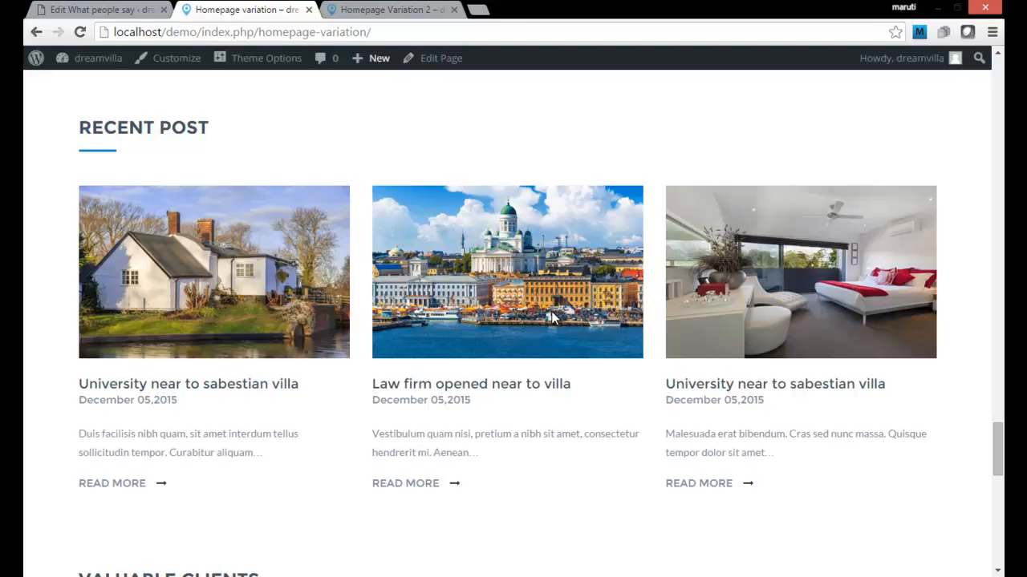
scroll(554, 326, down, 4)
scroll(553, 327, down, 3)
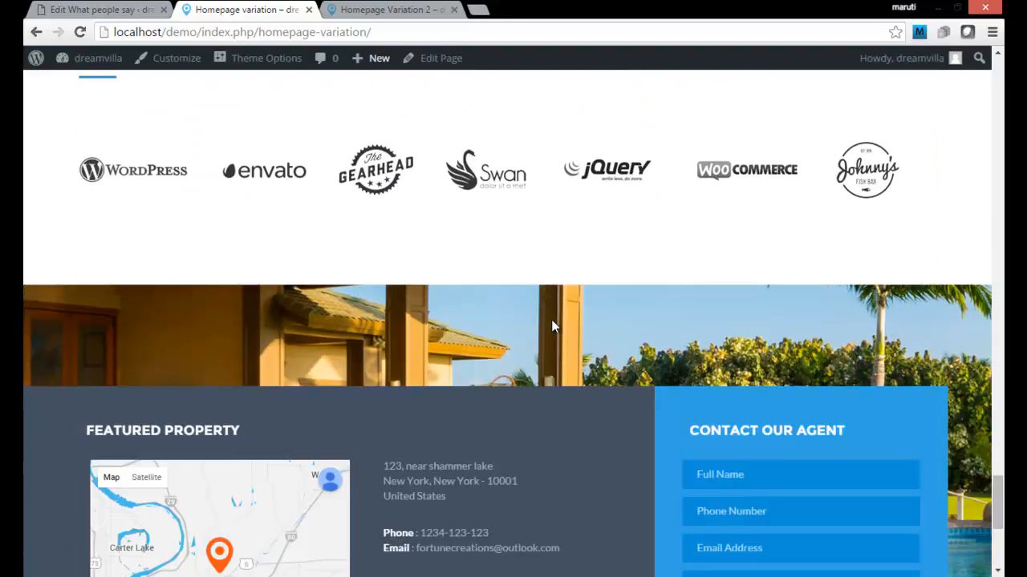
scroll(551, 319, down, 4)
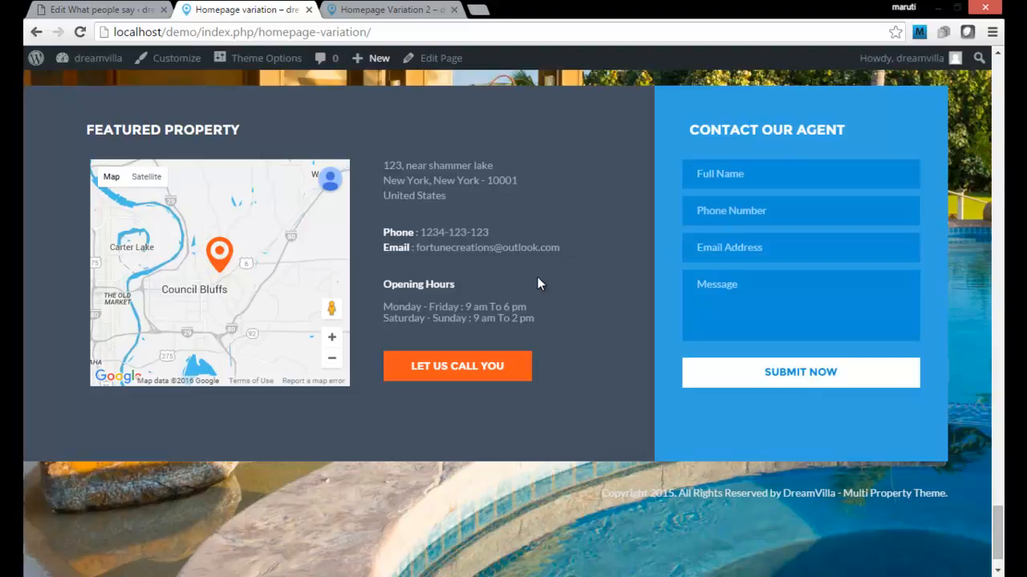
scroll(538, 280, up, 1)
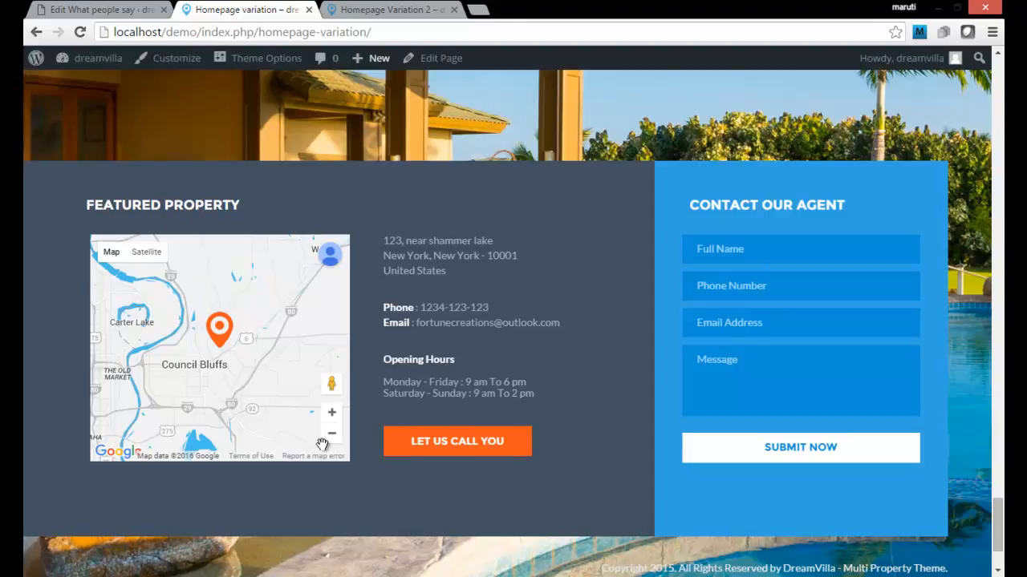
- Open the Other section of the Dreamvilla theme options and show its contact form settings
click(103, 10)
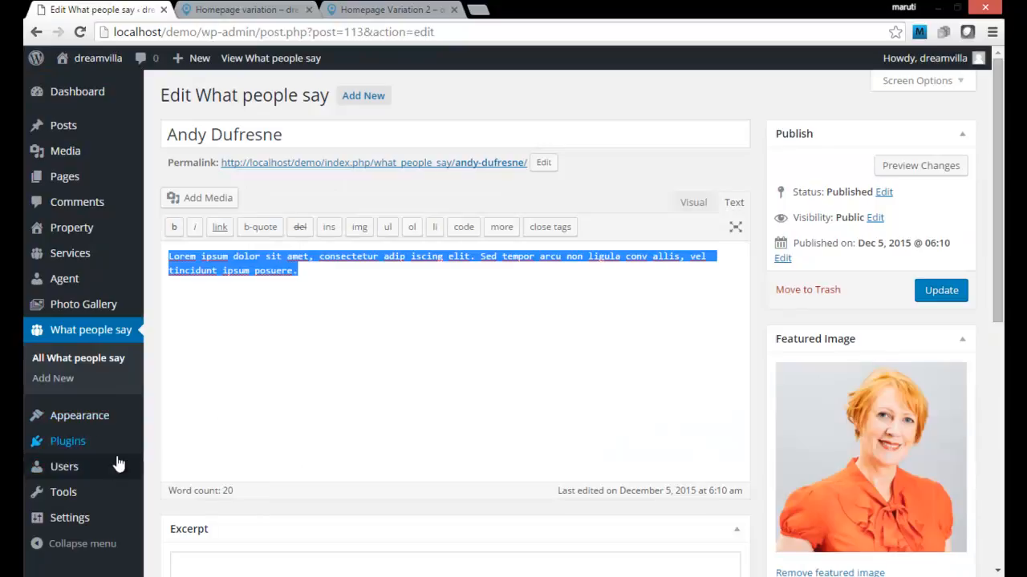
click(83, 417)
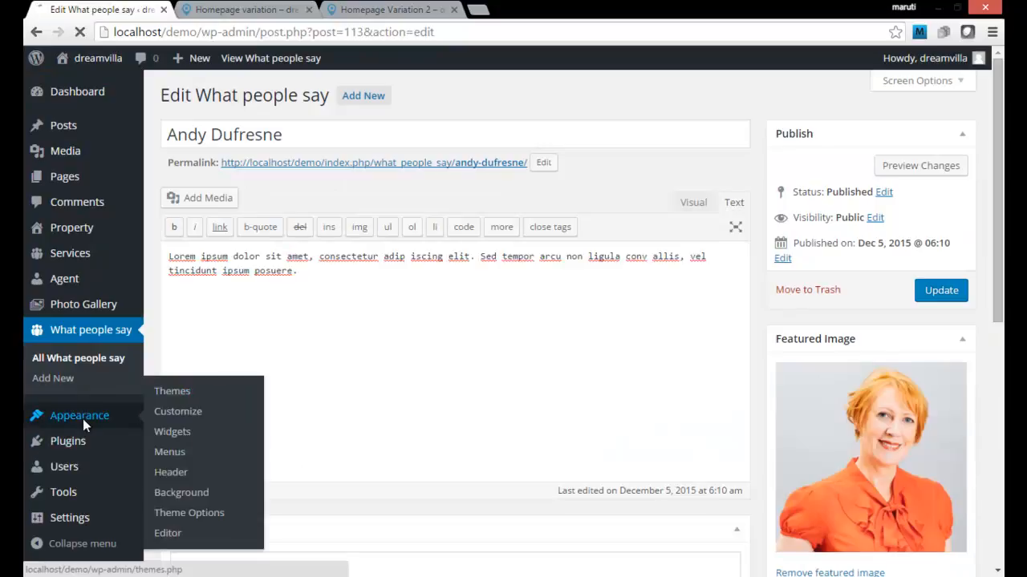
click(184, 514)
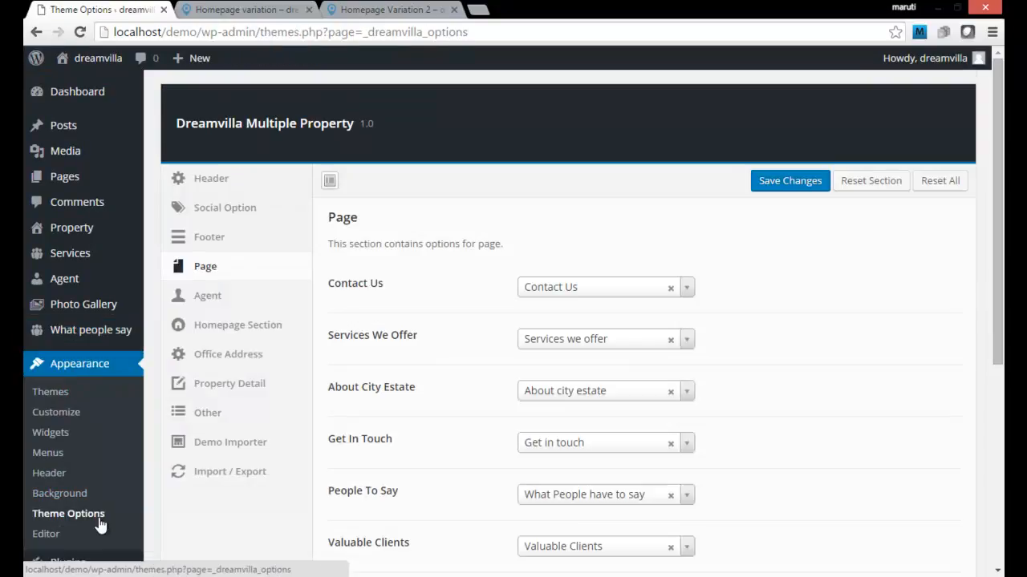
click(248, 416)
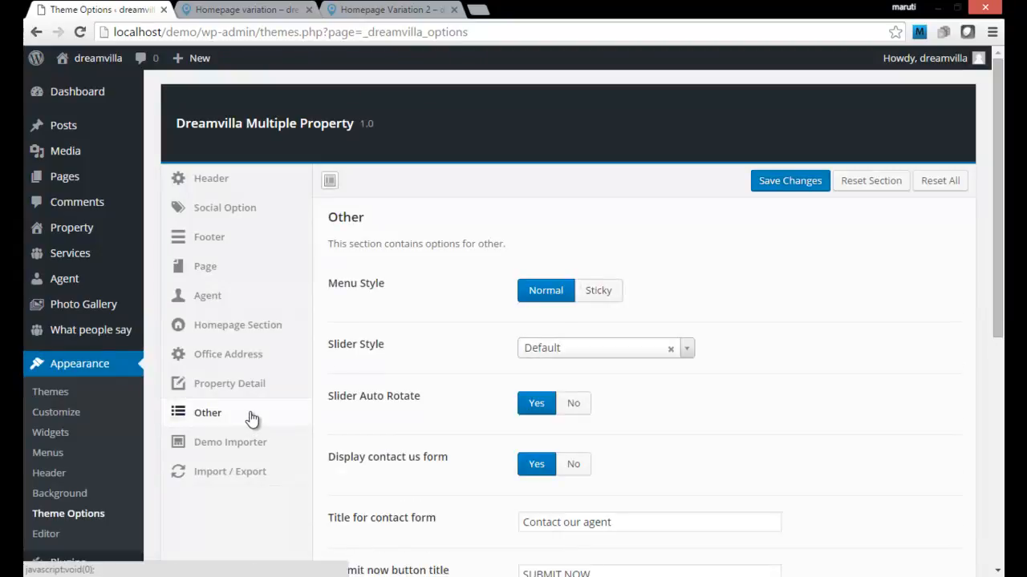
scroll(381, 397, down, 2)
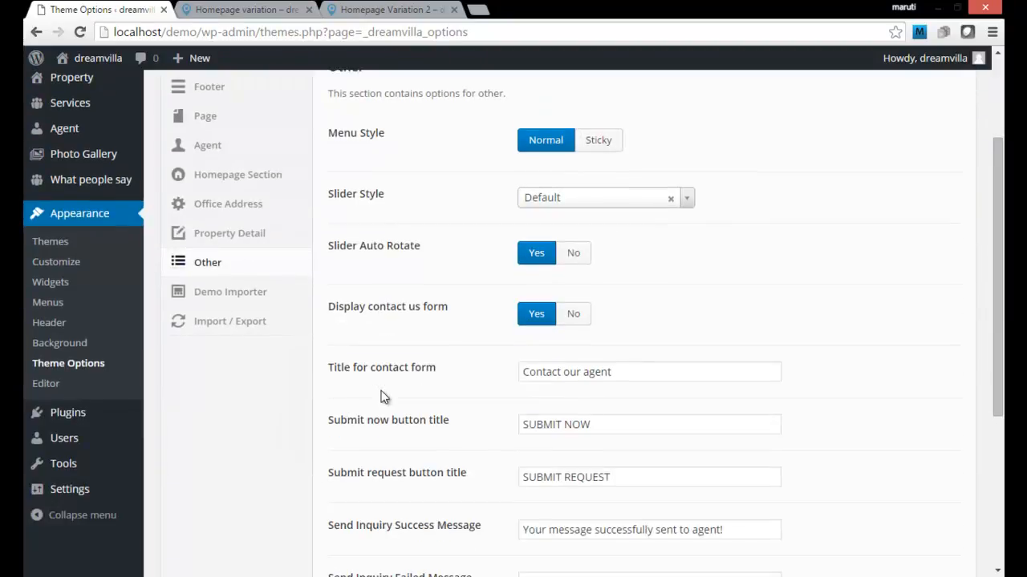
scroll(381, 397, down, 1)
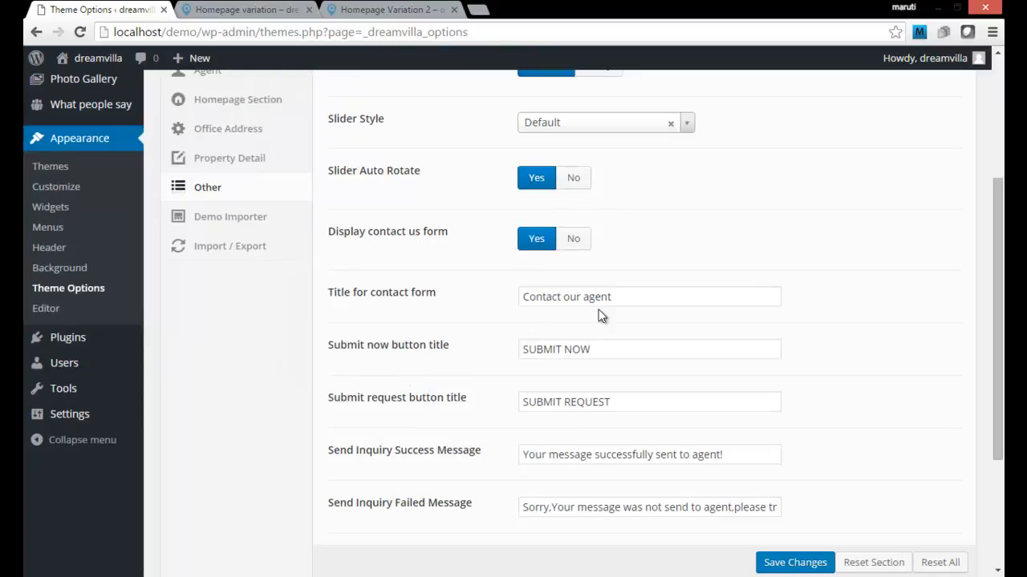
- Compare the Contact Our Agent heading and Submit Now button on the Homepage variation page with their title options in the theme options
click(259, 10)
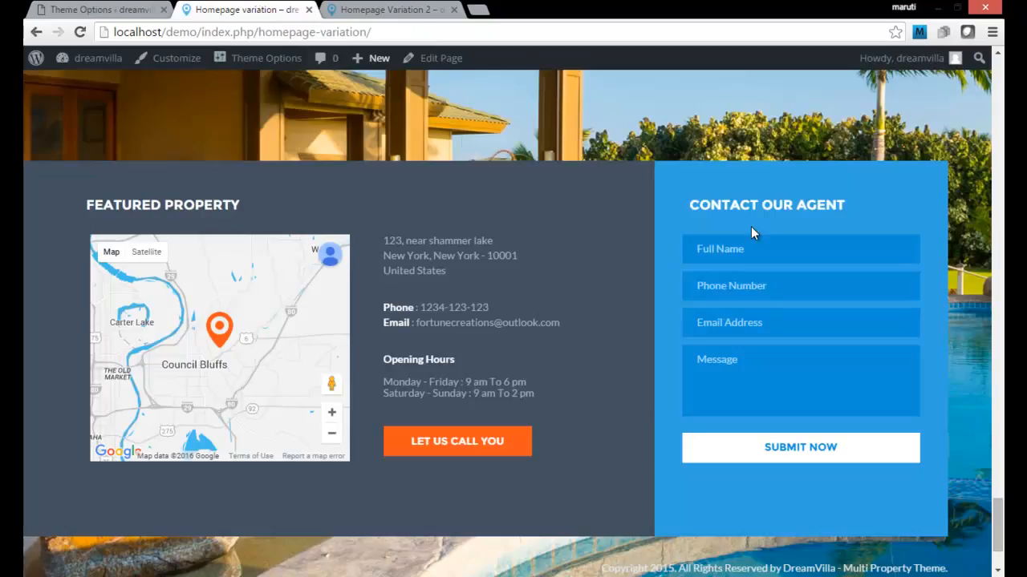
drag(691, 205, 887, 206)
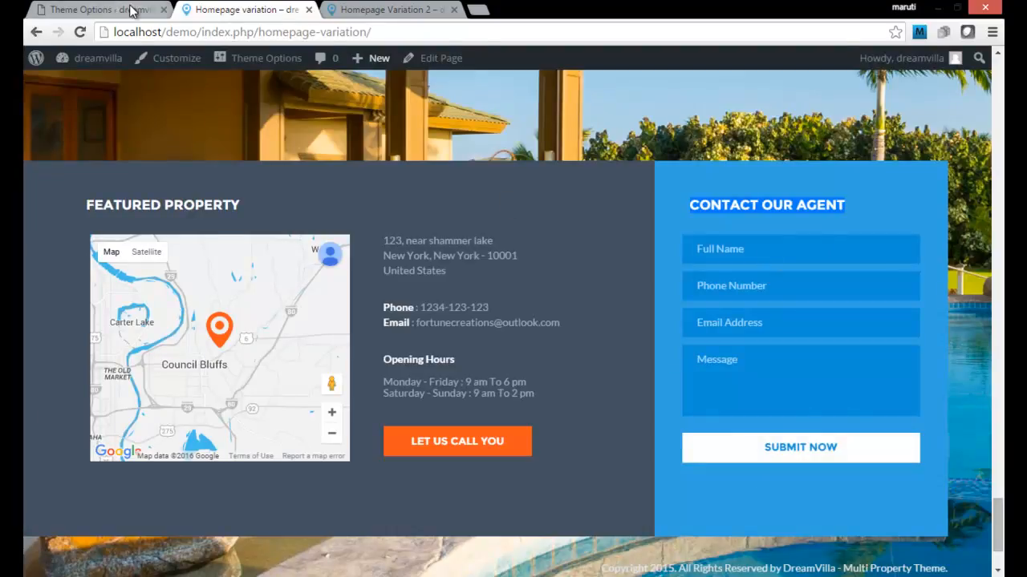
click(100, 9)
click(641, 303)
click(619, 350)
click(635, 295)
scroll(634, 294, up, 1)
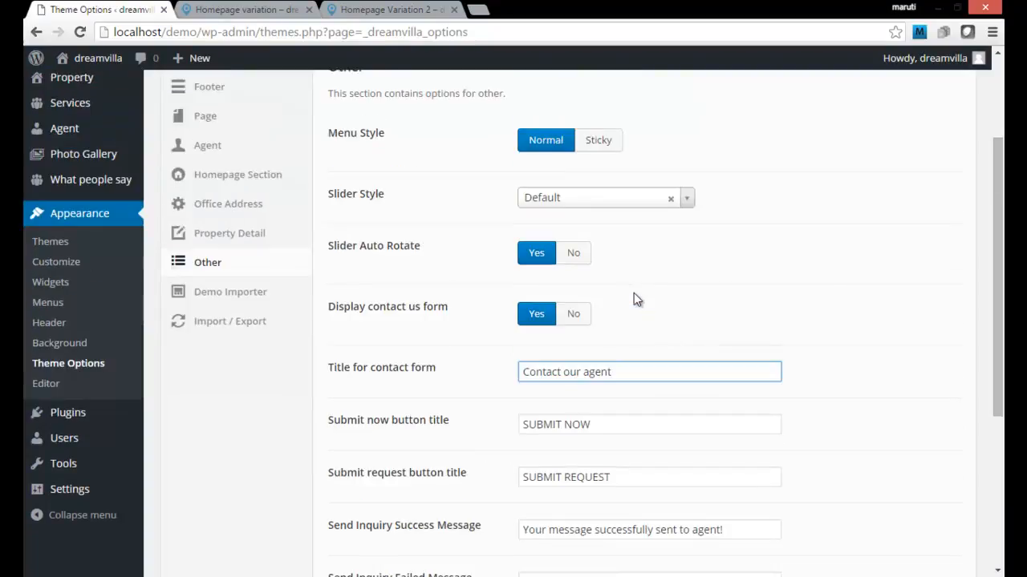
key(ctrl+Tab)
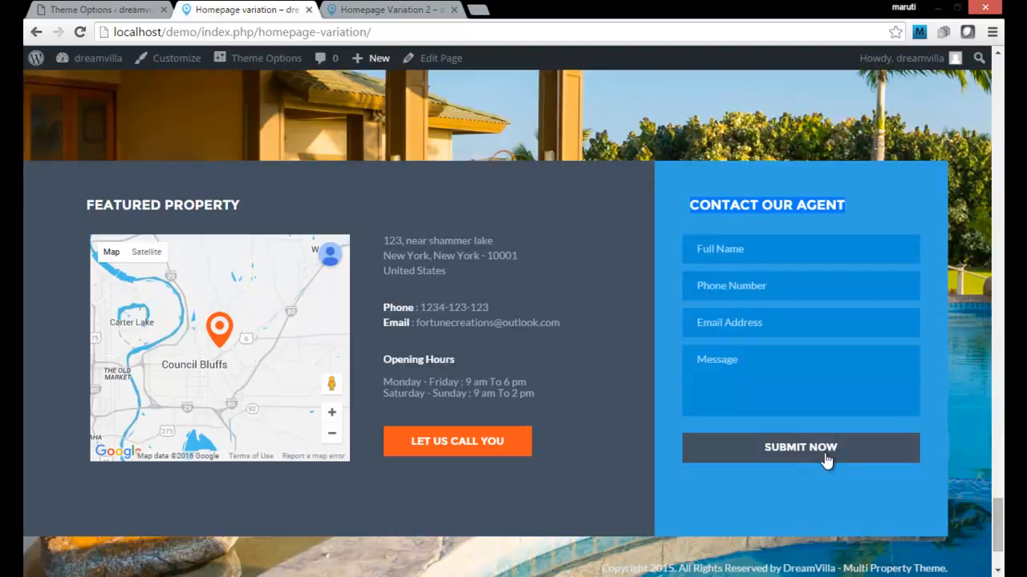
key(ctrl+shift+Tab)
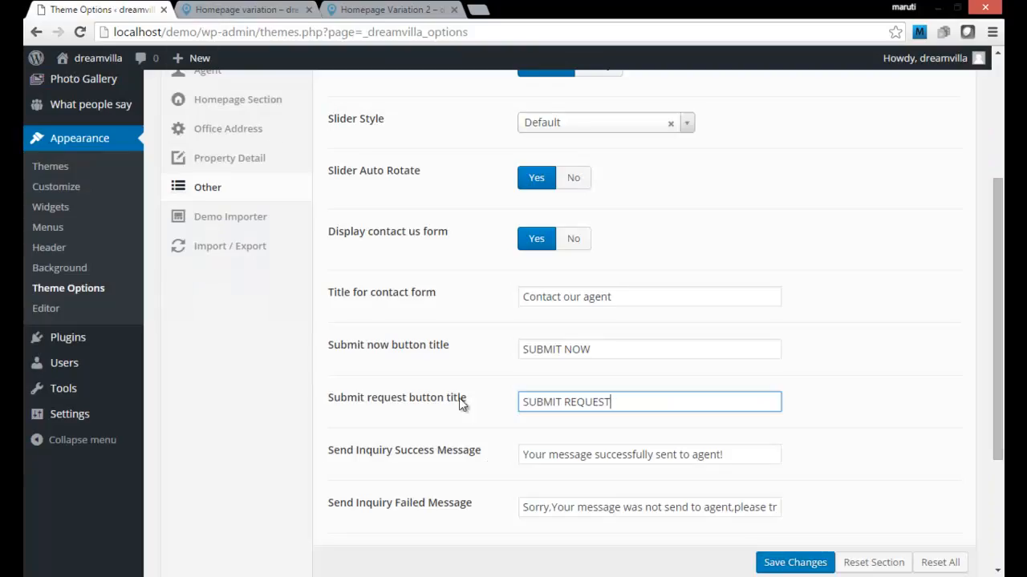
- Highlight the Send Inquiry Success Message and Send Inquiry Failed Message options in the Other section
scroll(481, 444, down, 2)
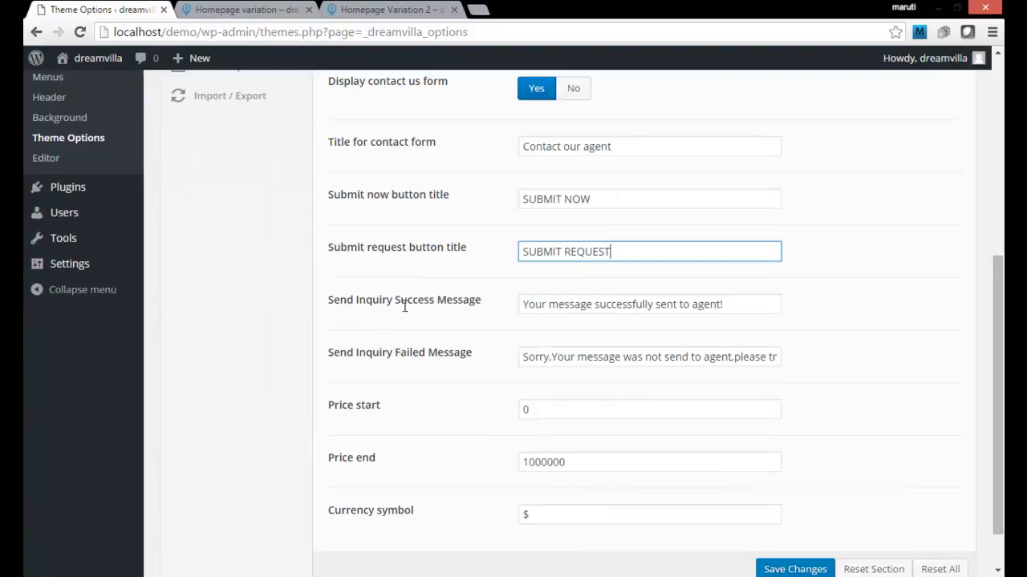
drag(396, 300, 474, 300)
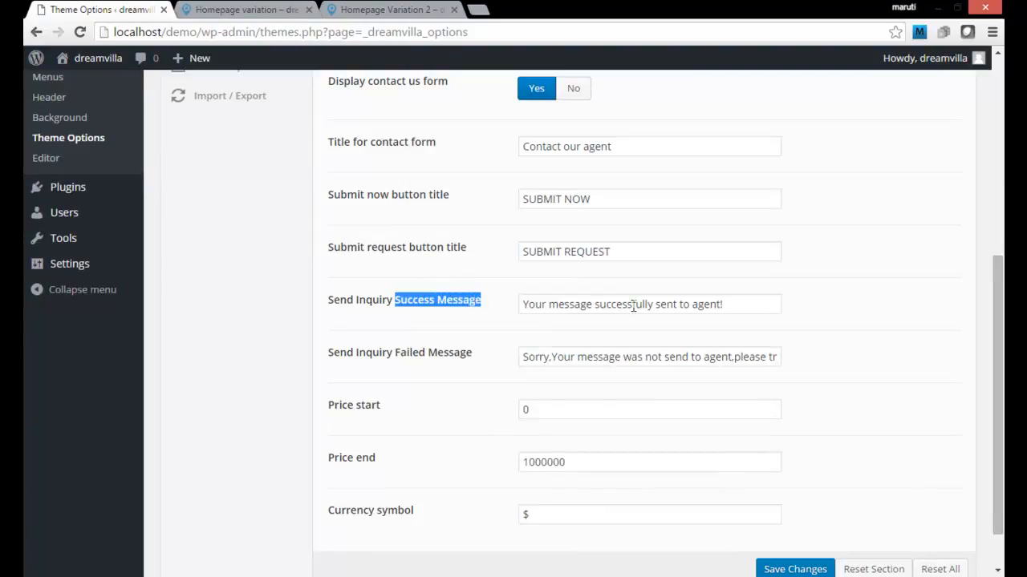
click(742, 307)
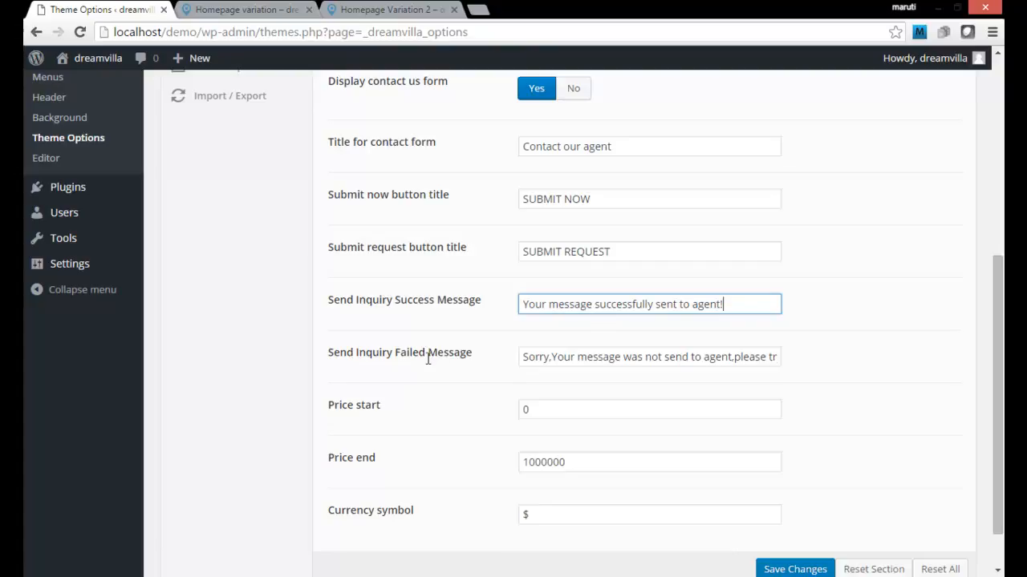
drag(528, 358, 832, 365)
click(471, 374)
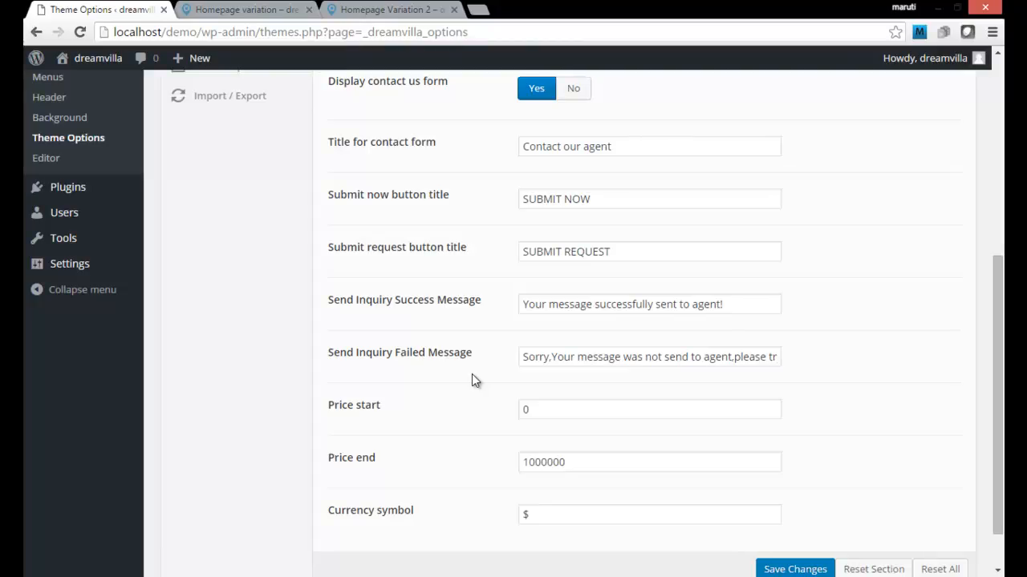
scroll(471, 374, down, 1)
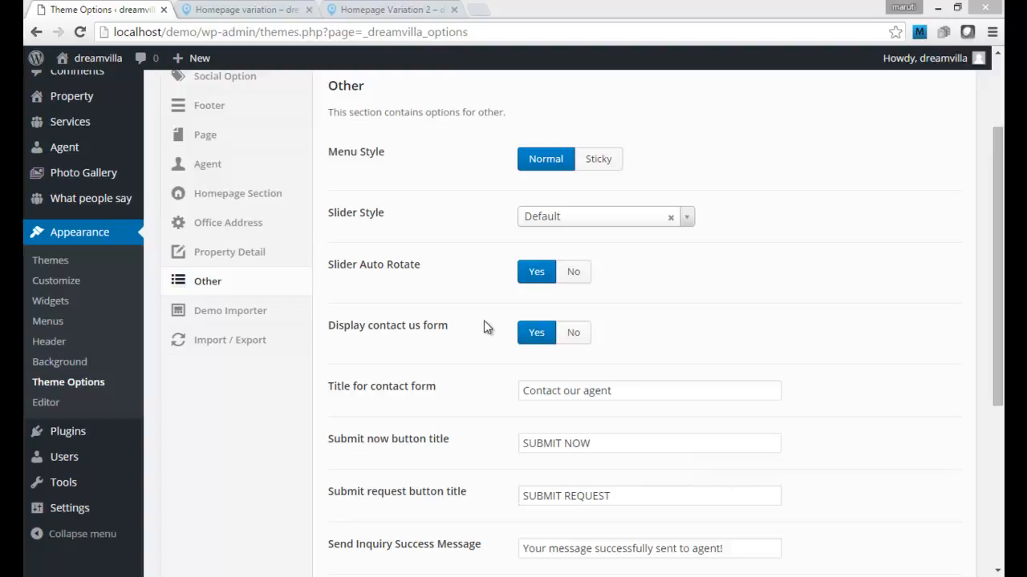
- Return to the beginning of the Homepage variation page, and show the header and banner of Homepage Variation 2
click(281, 11)
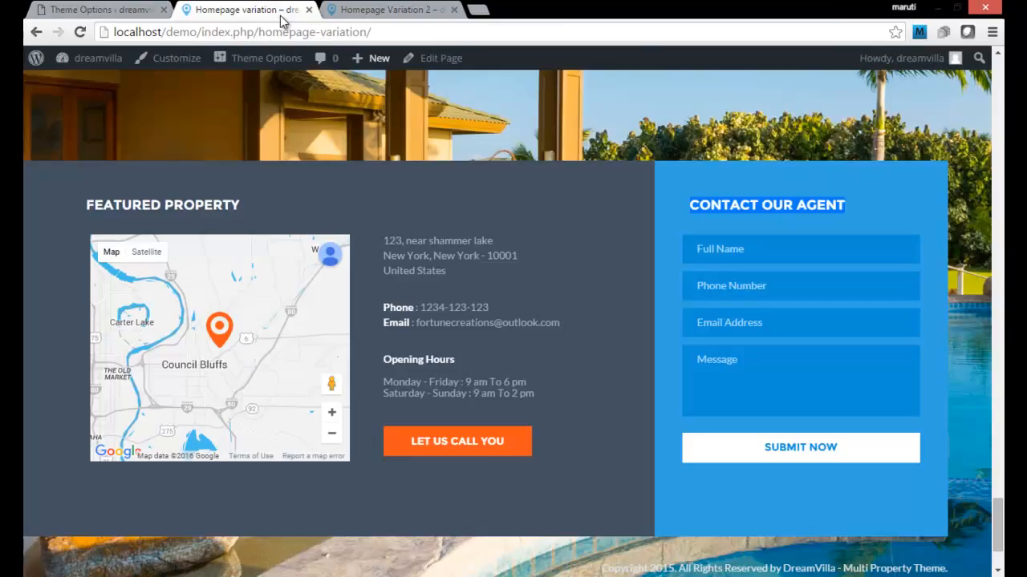
scroll(555, 399, down, 2)
drag(999, 556, 998, 109)
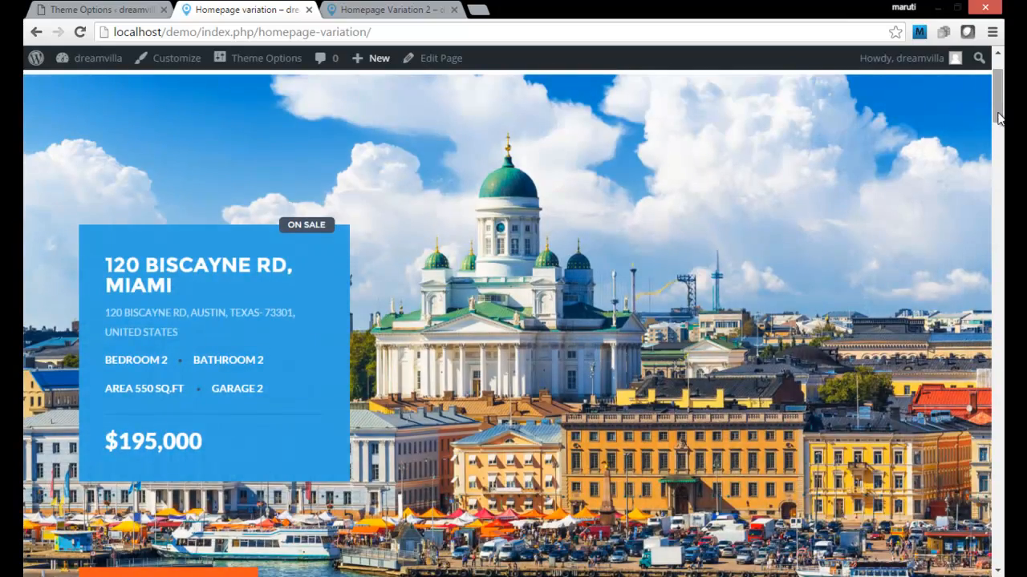
click(422, 13)
drag(996, 183, 995, 69)
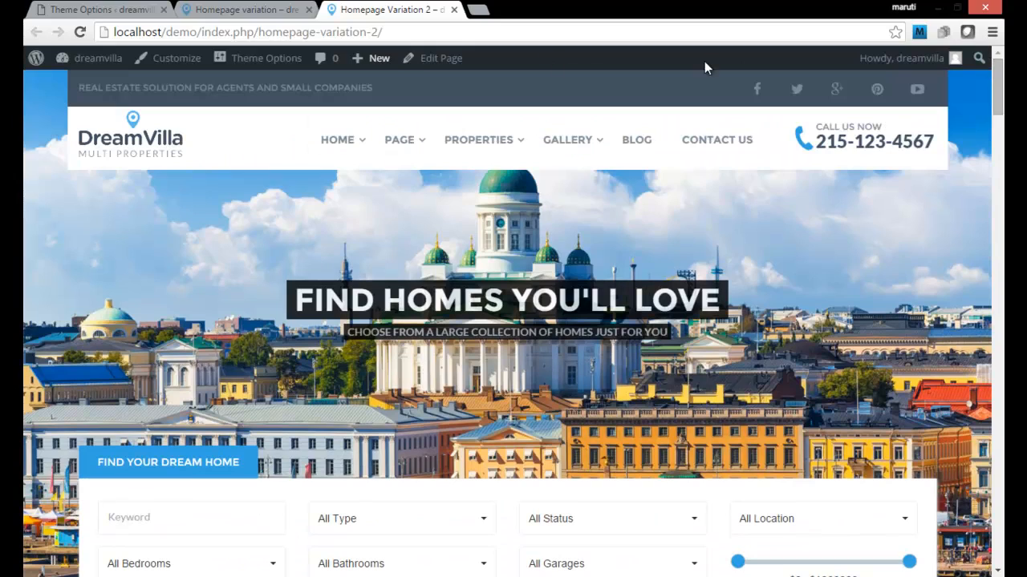
mouse_move(594, 289)
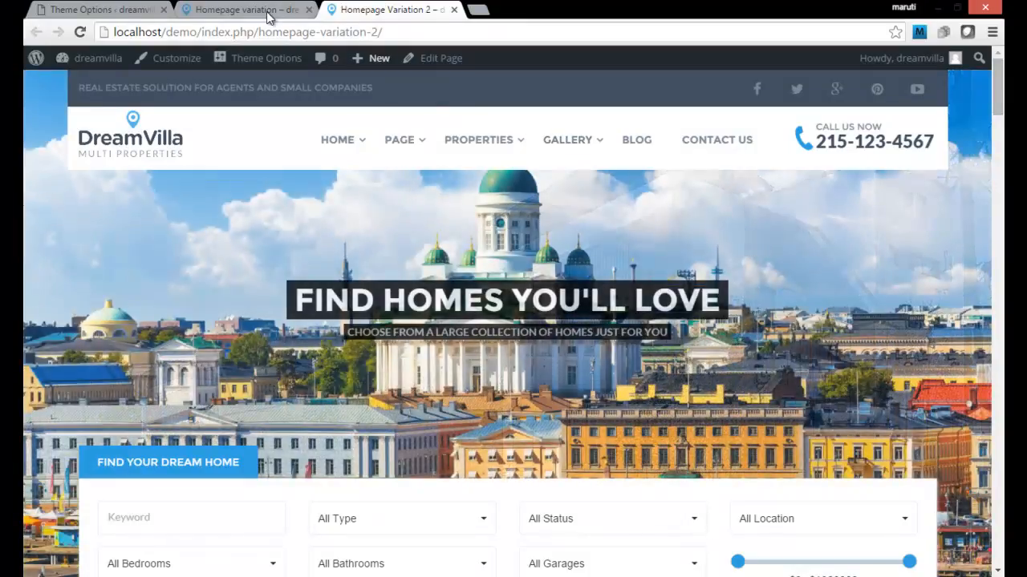
- From the Homepage variation page, open the Gallery – 2 Columns page and show its category filters and images
click(266, 12)
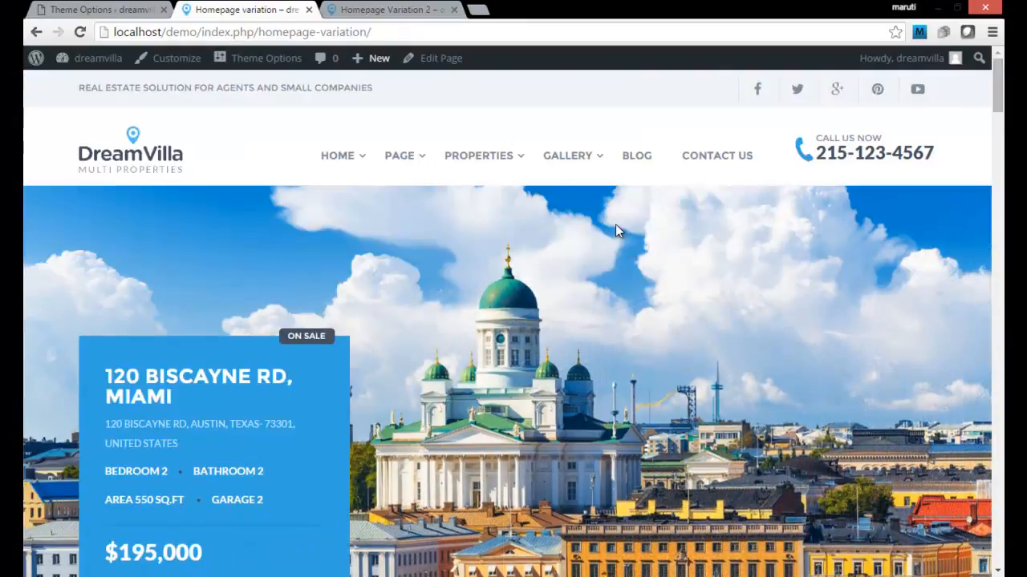
mouse_move(609, 156)
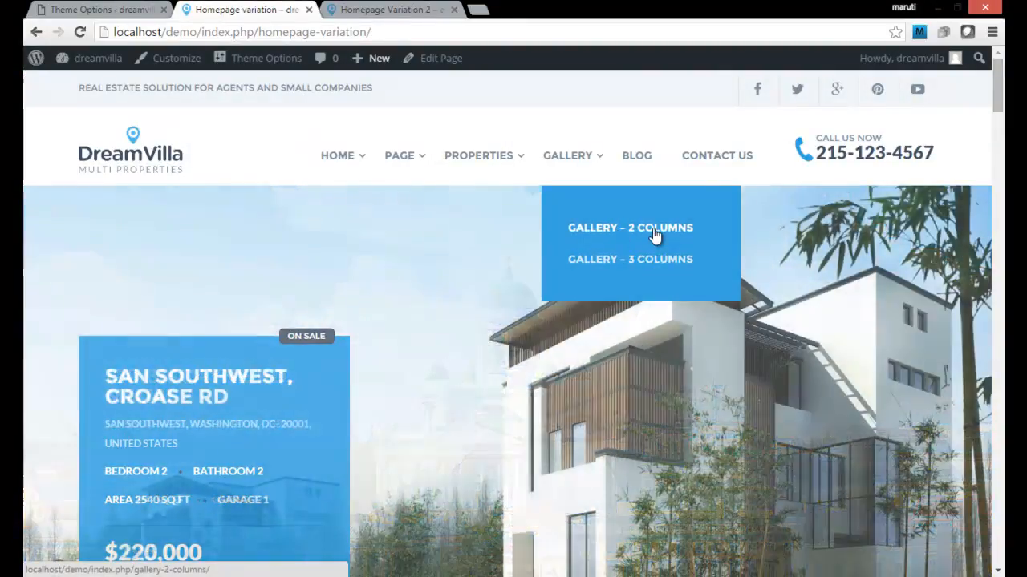
click(655, 227)
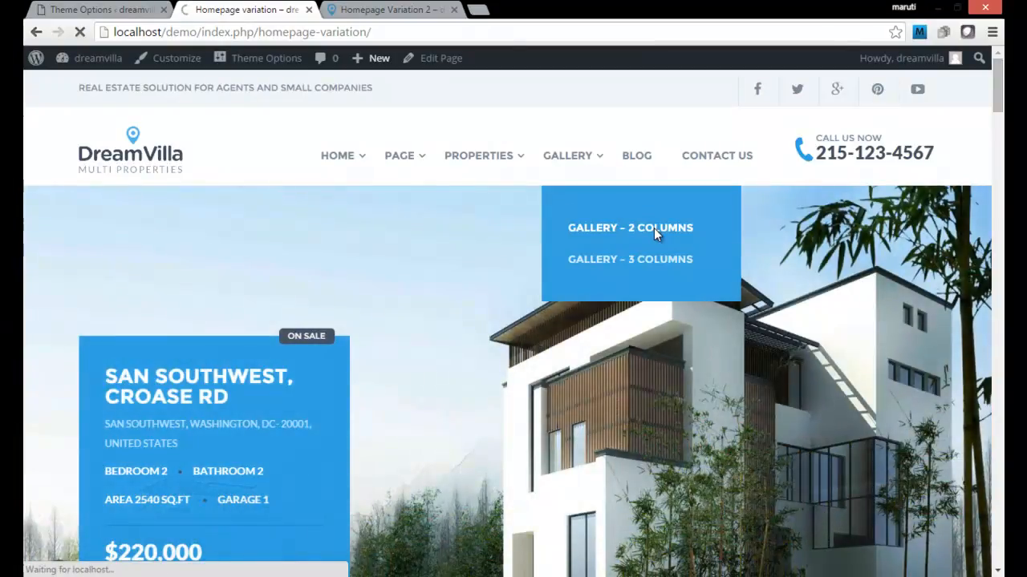
scroll(549, 421, down, 5)
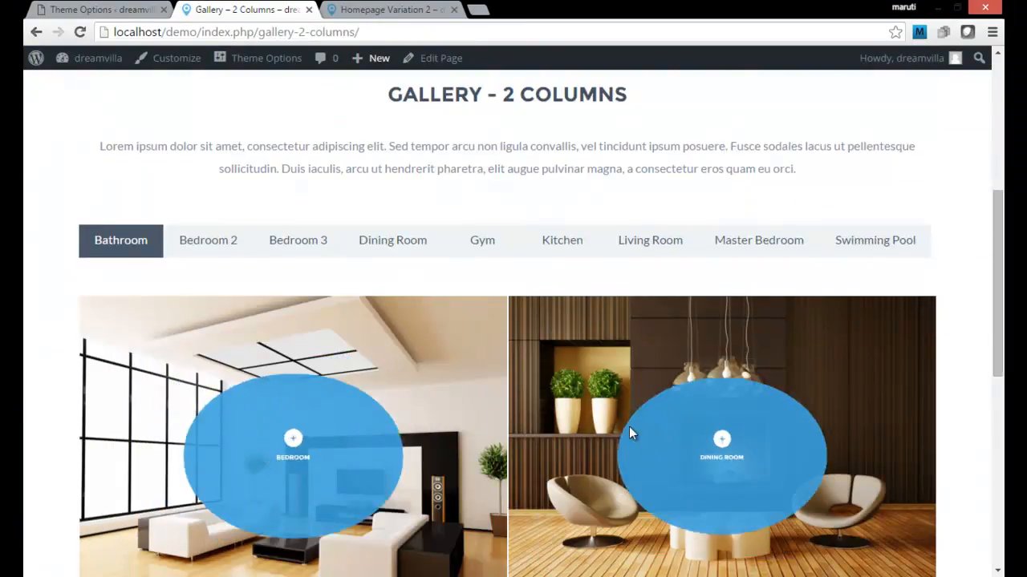
- Filter the two-column gallery by Bedroom 2, Dining Room, Kitchen and Living Room, and look through the images
click(229, 252)
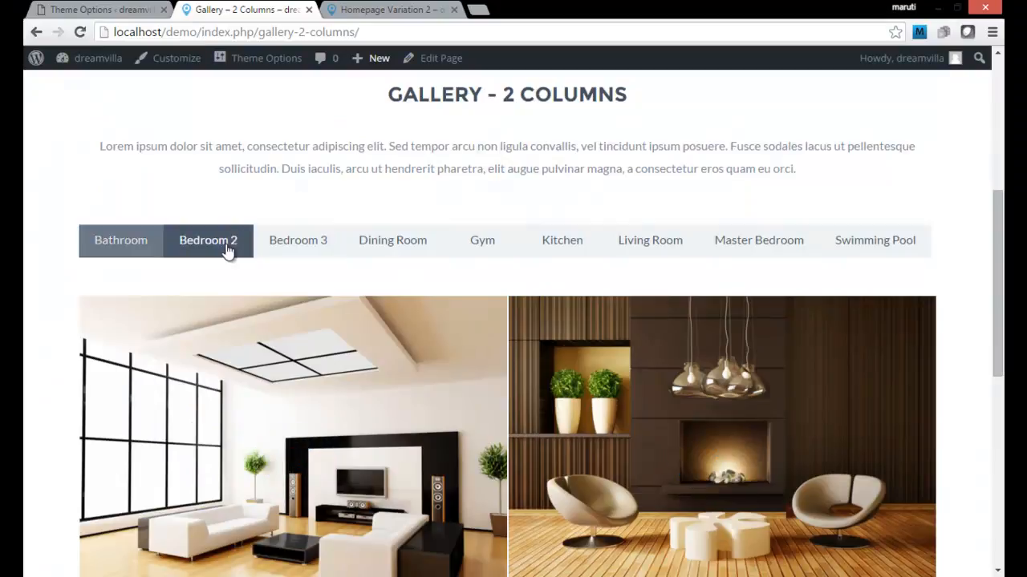
click(422, 250)
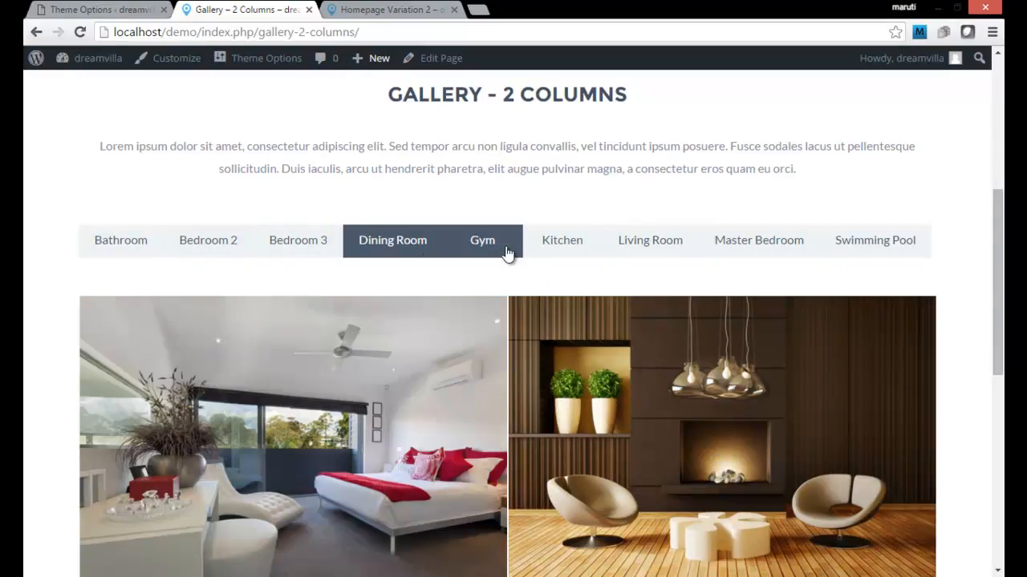
click(562, 254)
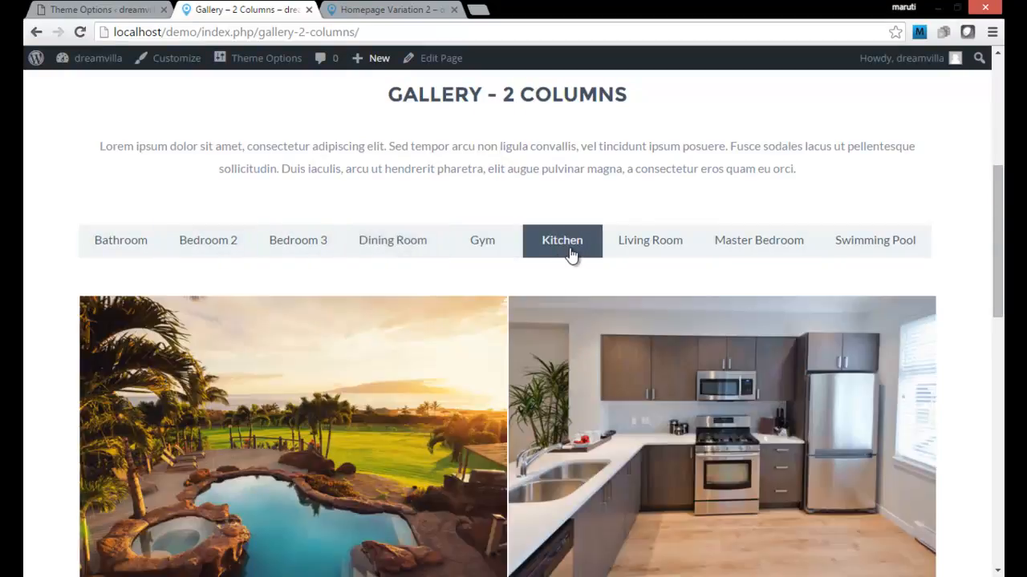
click(653, 252)
scroll(399, 336, down, 5)
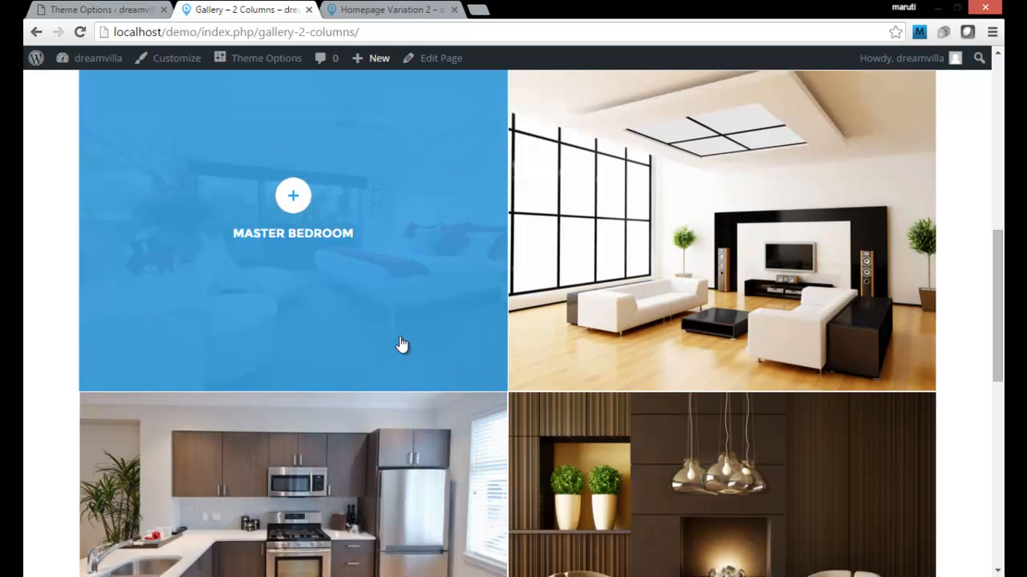
scroll(613, 350, down, 5)
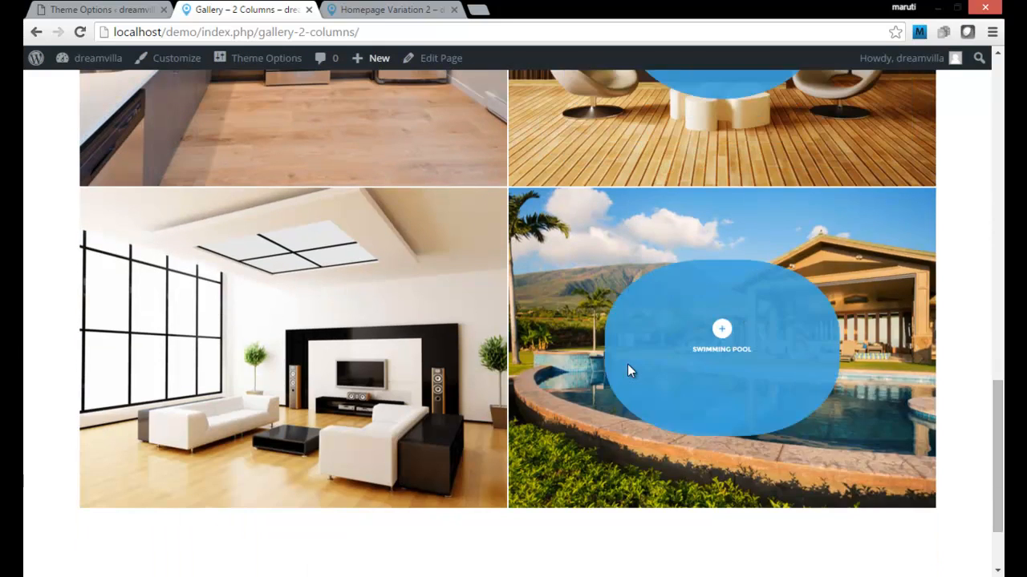
scroll(715, 358, up, 15)
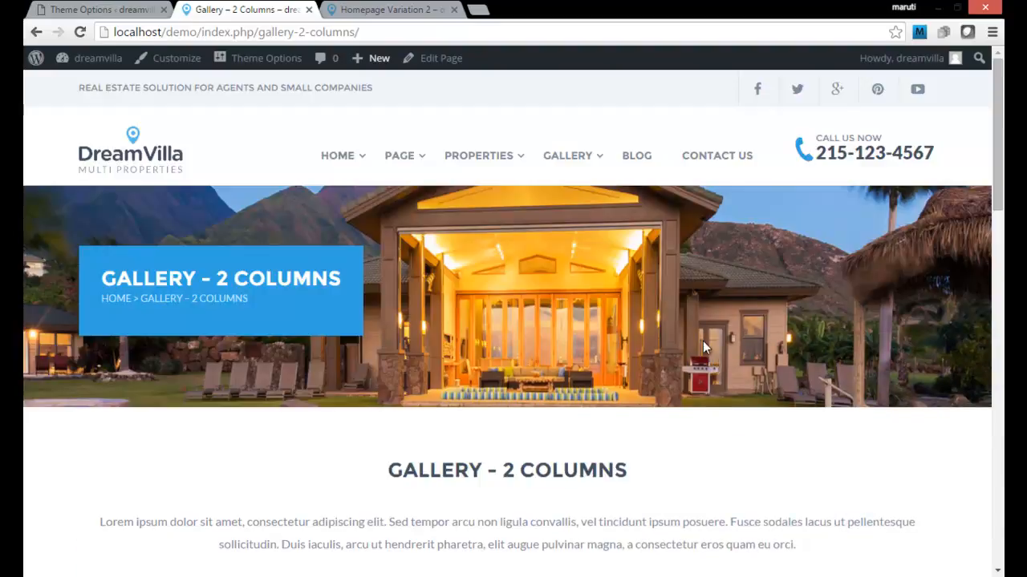
- Open the Gallery – 3 Columns page and show its banner, category filters and images
mouse_move(602, 162)
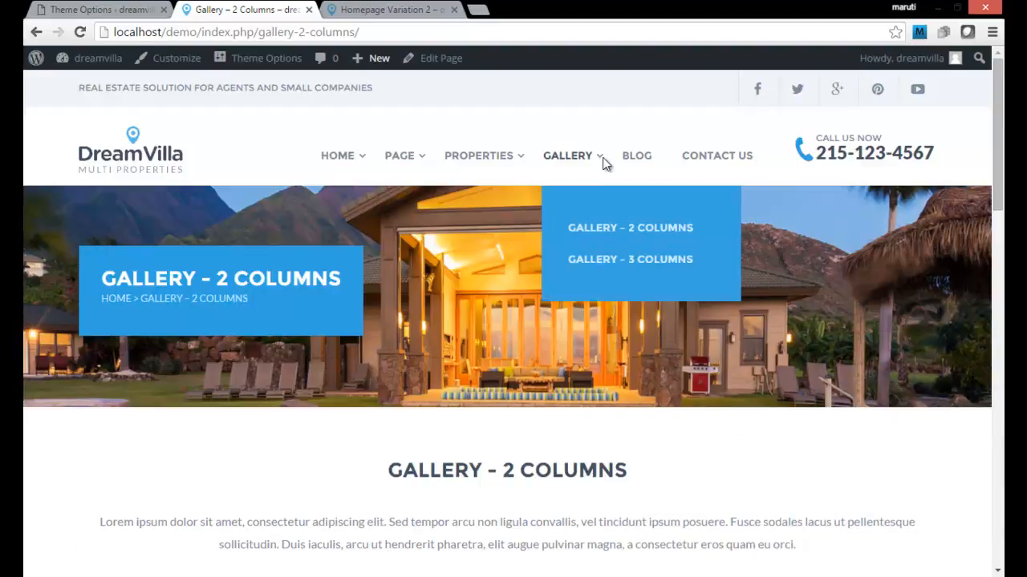
click(620, 259)
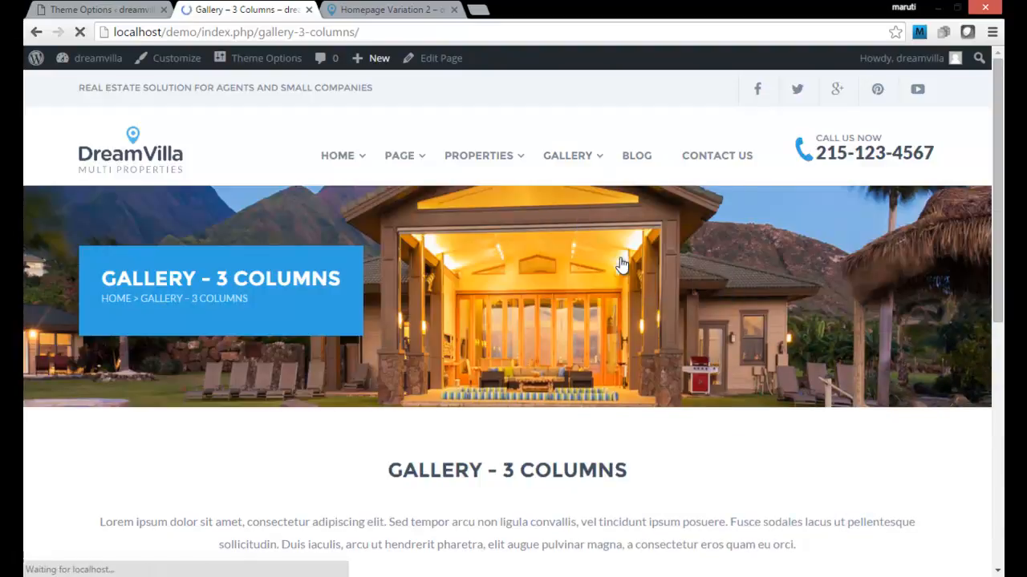
scroll(504, 371, down, 6)
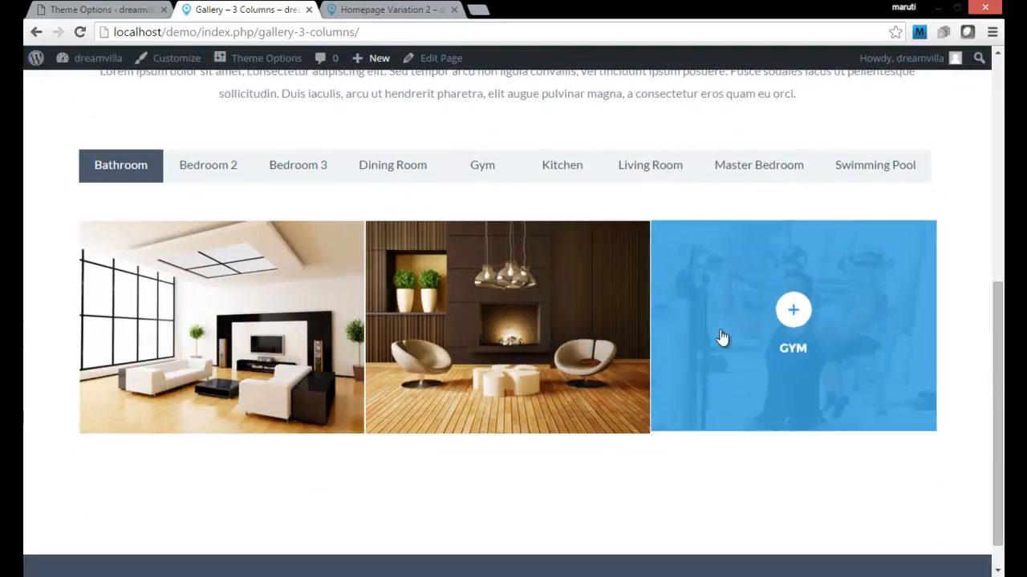
scroll(265, 303, up, 2)
scroll(263, 301, up, 4)
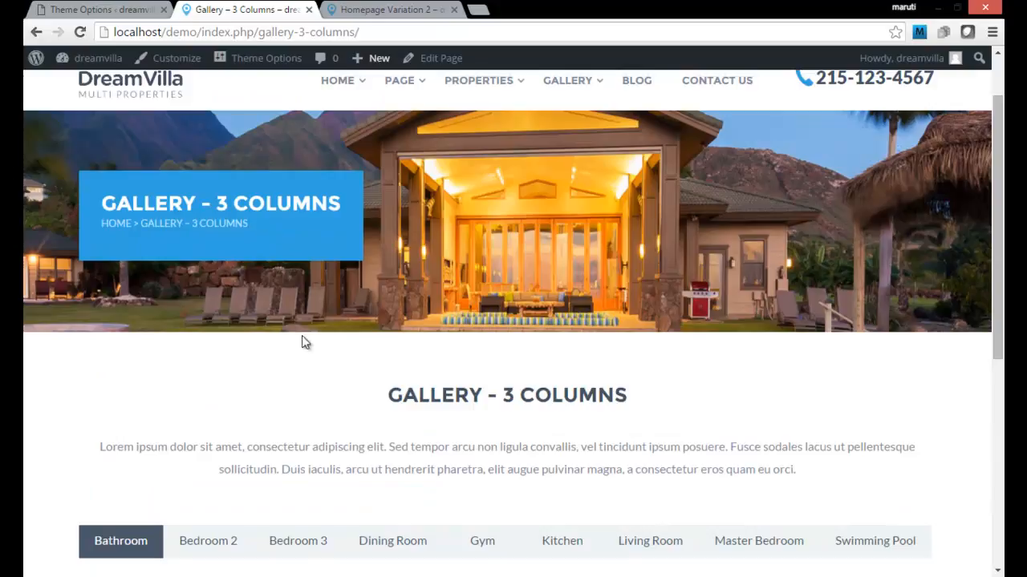
mouse_move(585, 155)
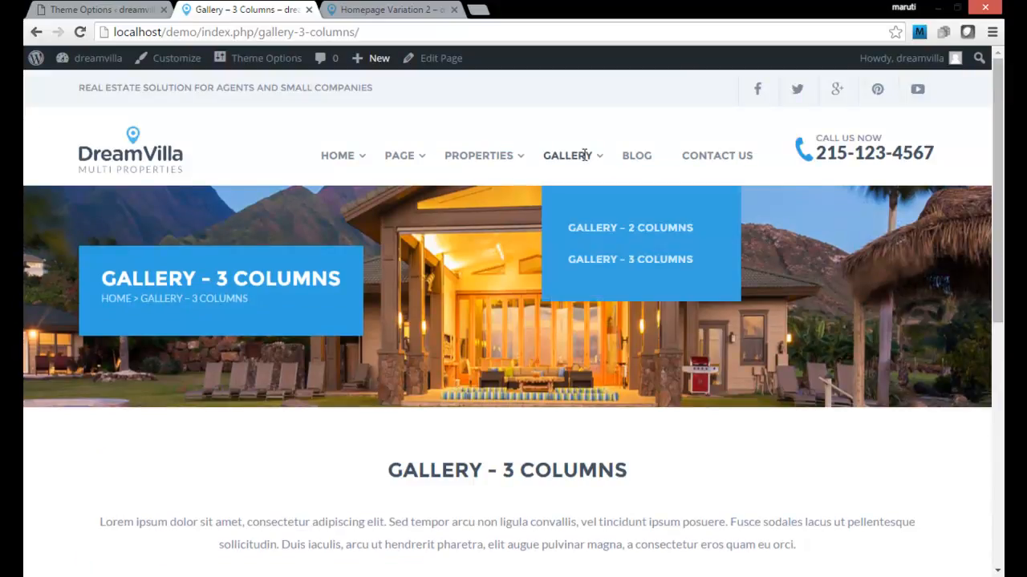
- Open the Property Listing List page and look through its listings and category filters
mouse_move(490, 163)
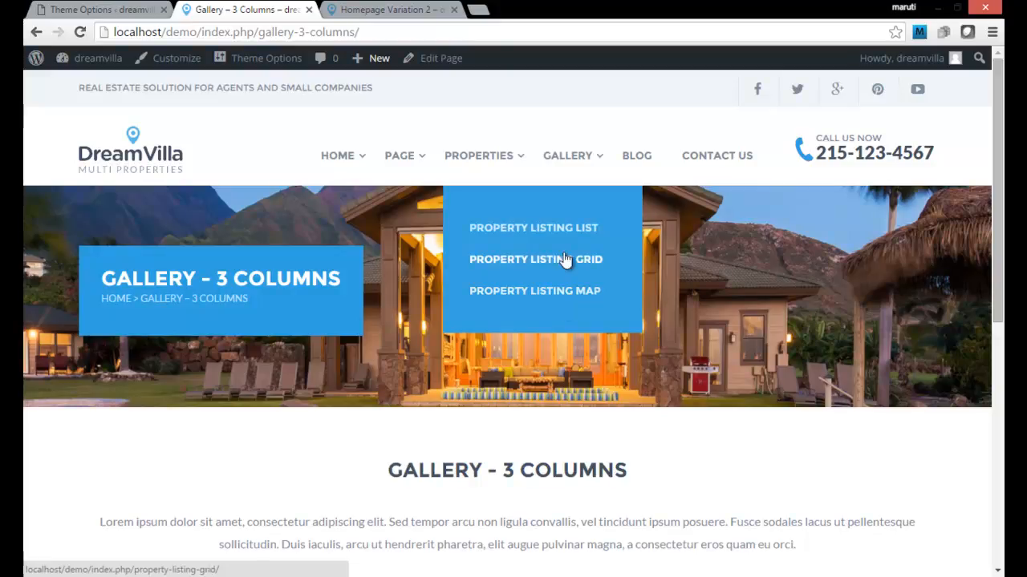
click(558, 227)
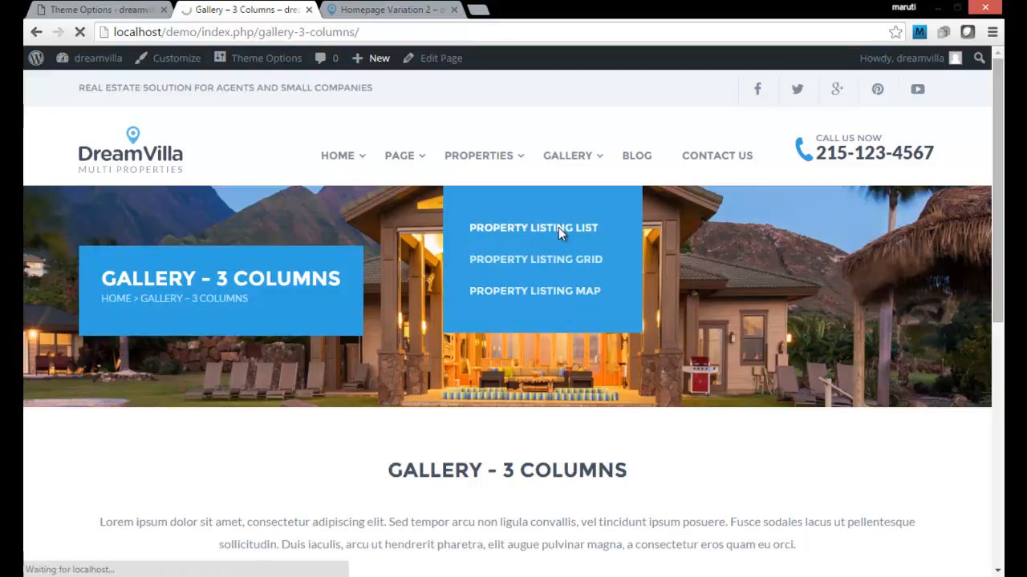
scroll(392, 414, down, 3)
scroll(392, 421, down, 2)
scroll(508, 405, down, 6)
scroll(508, 405, up, 9)
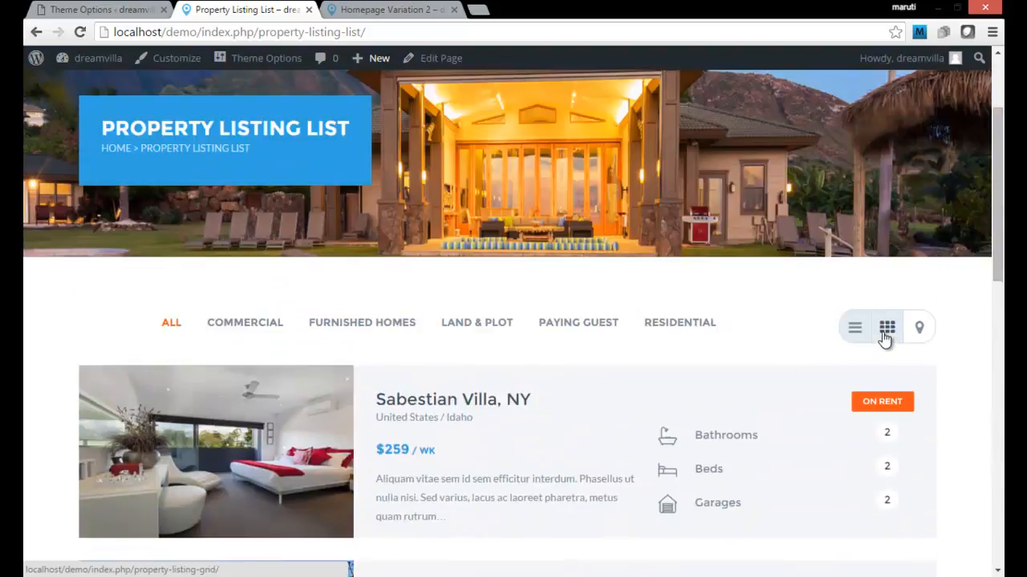
- Show the property listings in the grid view and in the map view
click(886, 329)
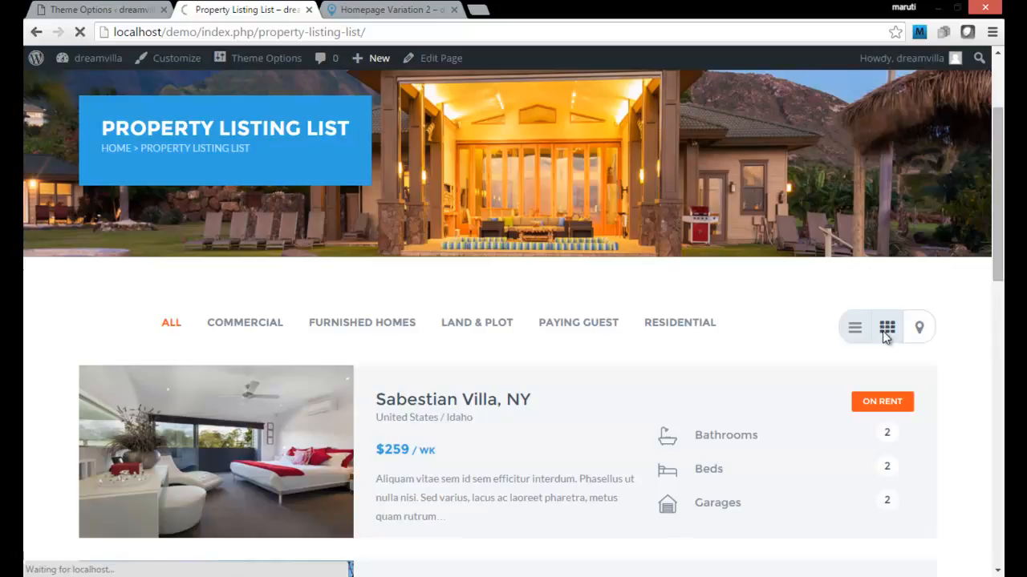
scroll(589, 411, down, 5)
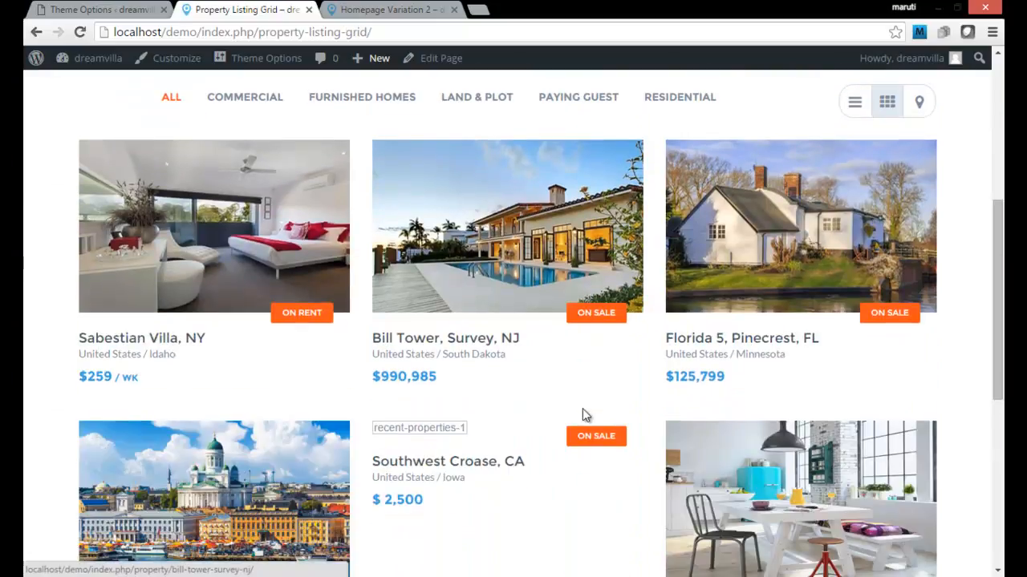
scroll(397, 477, up, 3)
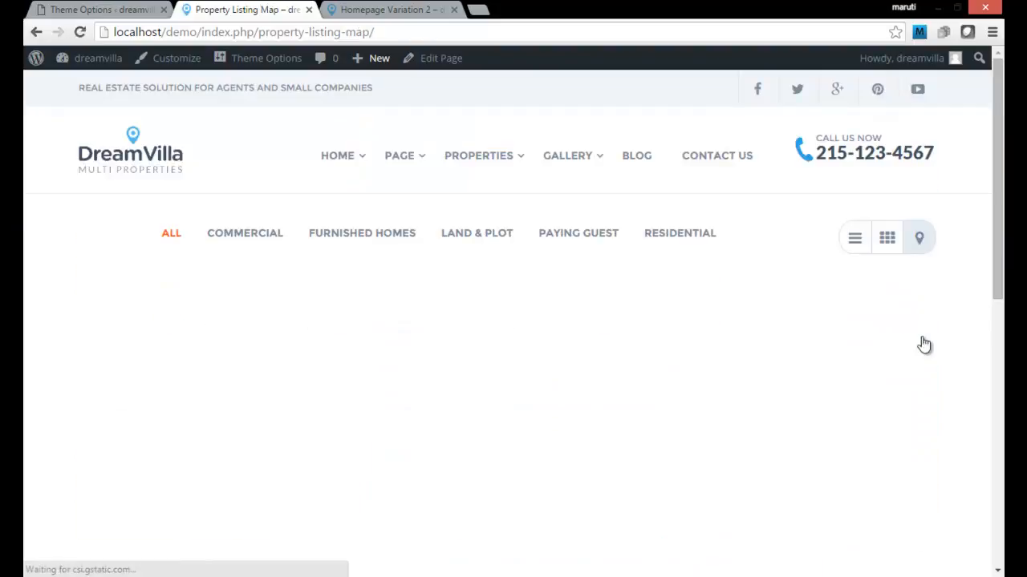
scroll(588, 324, down, 4)
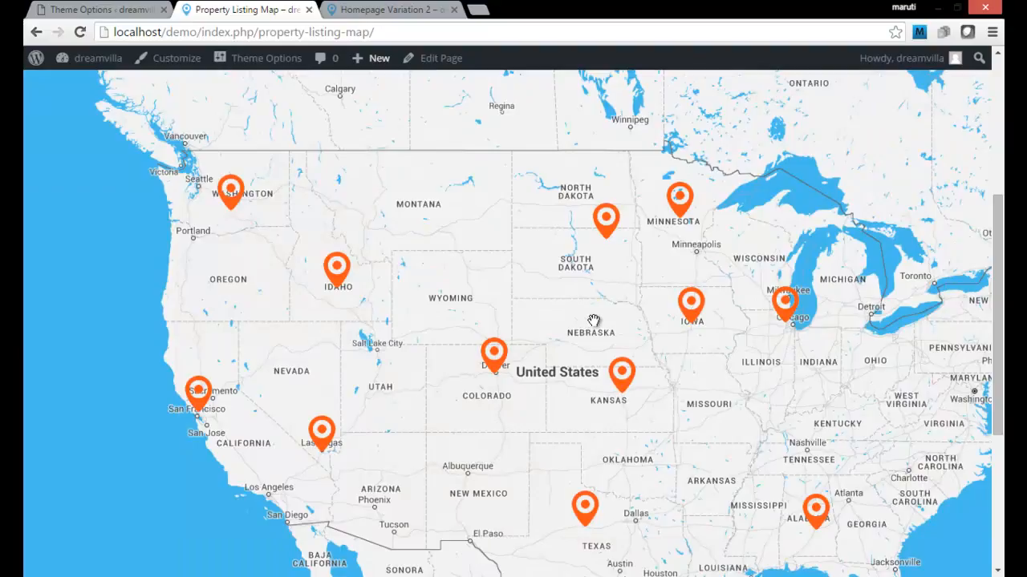
- Display the property details for the Colorado and Kansas markers on the listing map
click(495, 355)
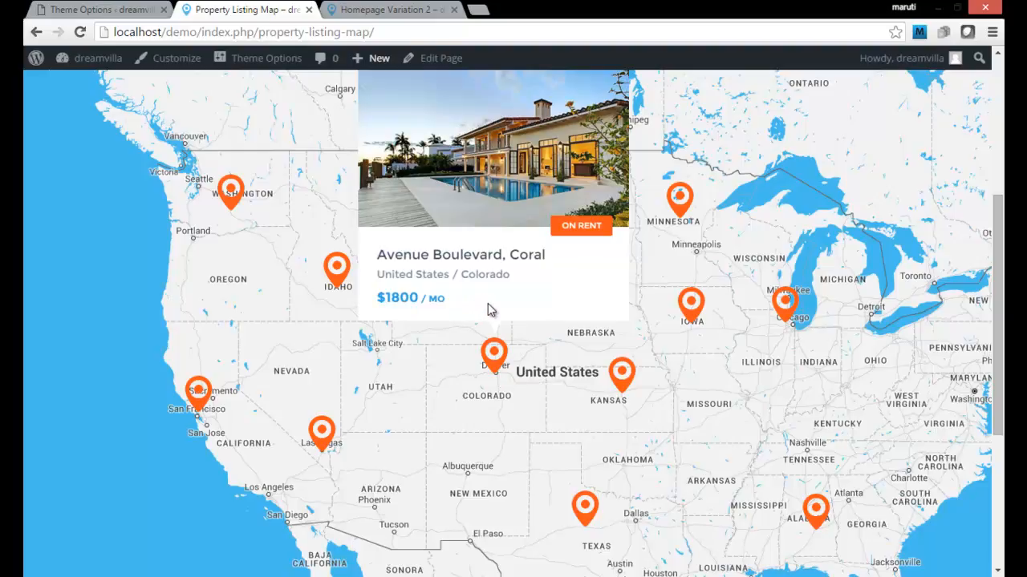
click(621, 387)
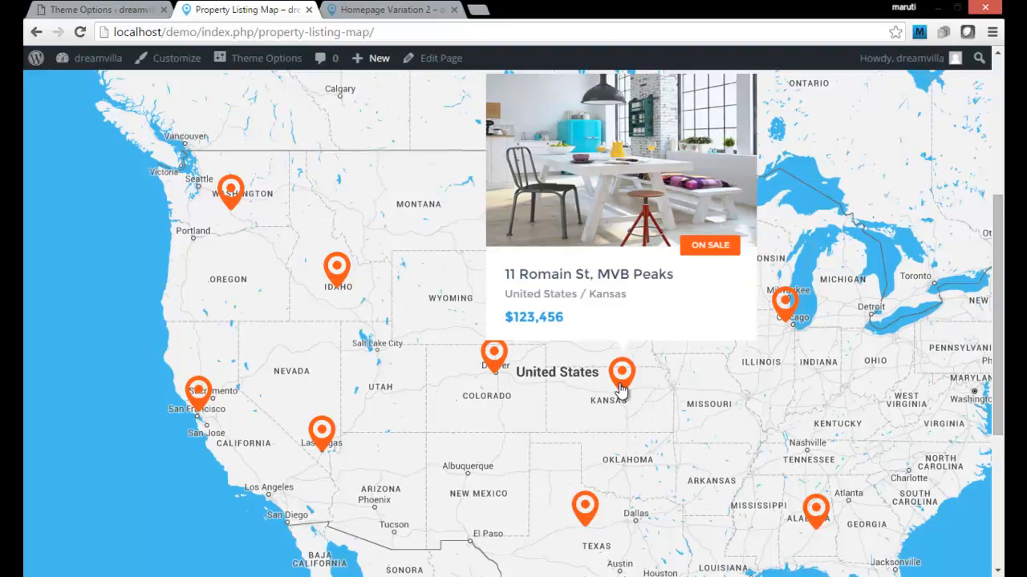
scroll(622, 387, up, 3)
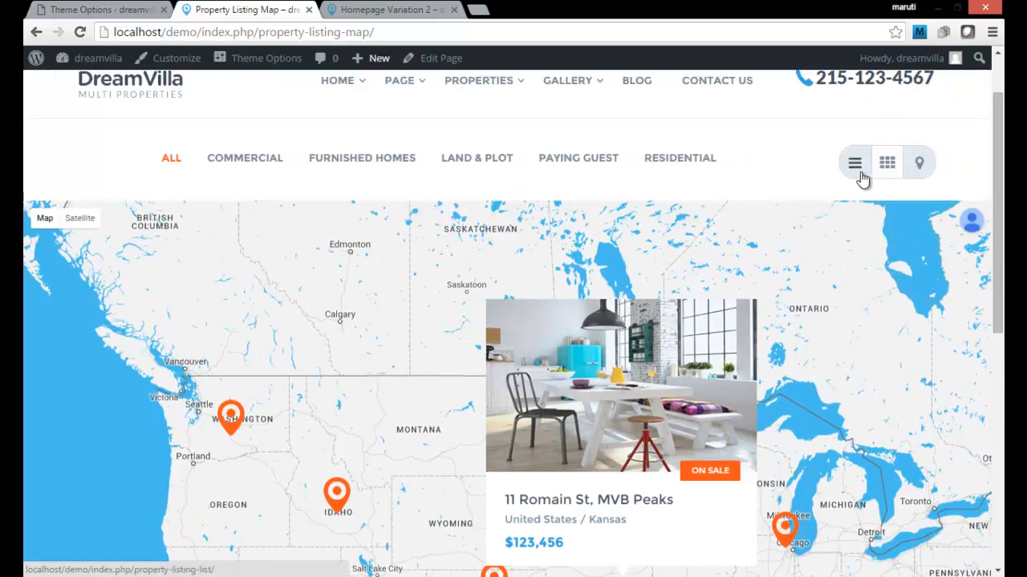
- Return from the map to the property list view and show its first listings
click(860, 165)
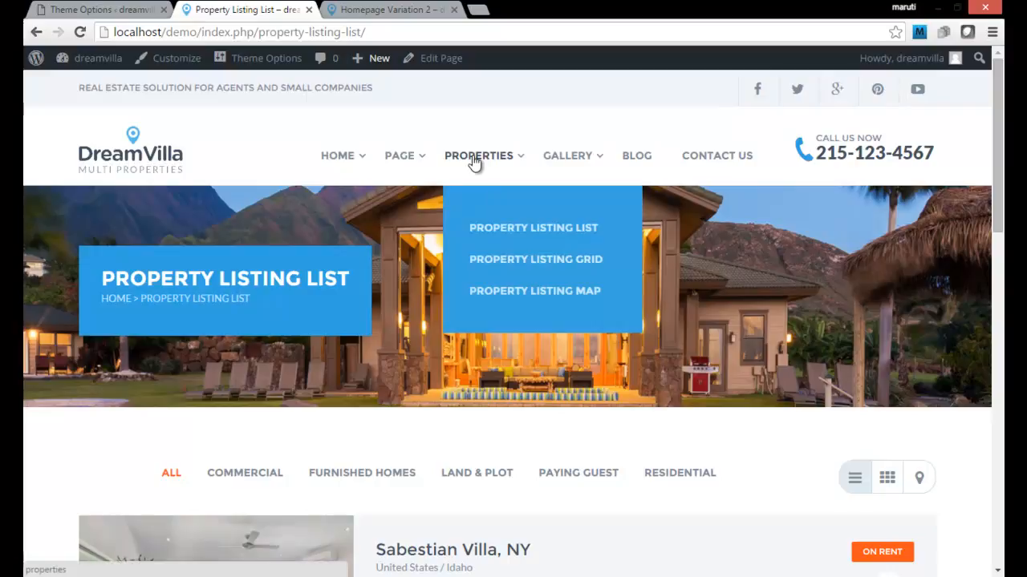
scroll(543, 319, down, 2)
scroll(543, 324, down, 1)
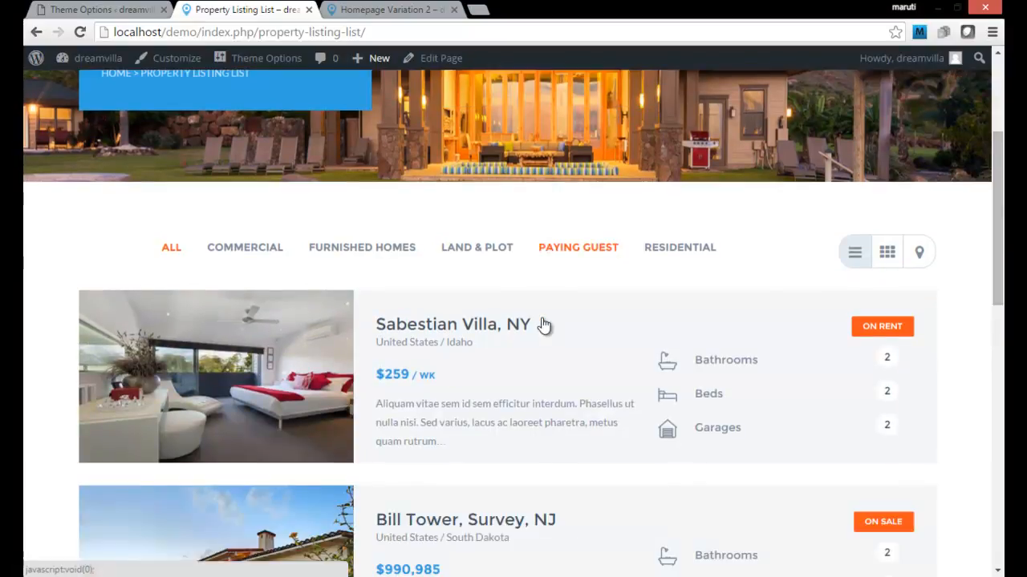
- Open the Pages list in the WordPress admin and show the gallery and property listing pages
click(102, 9)
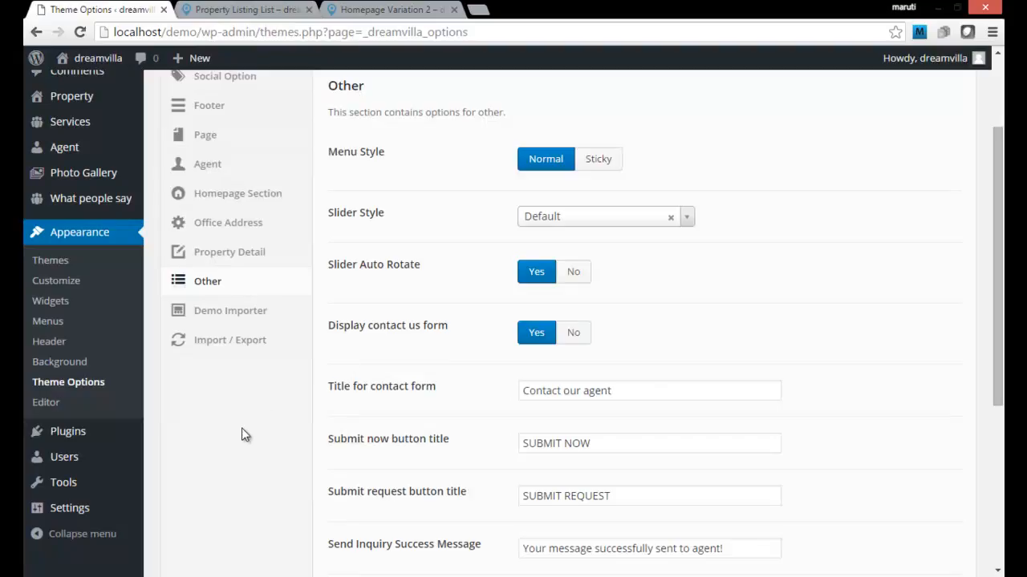
scroll(246, 434, up, 2)
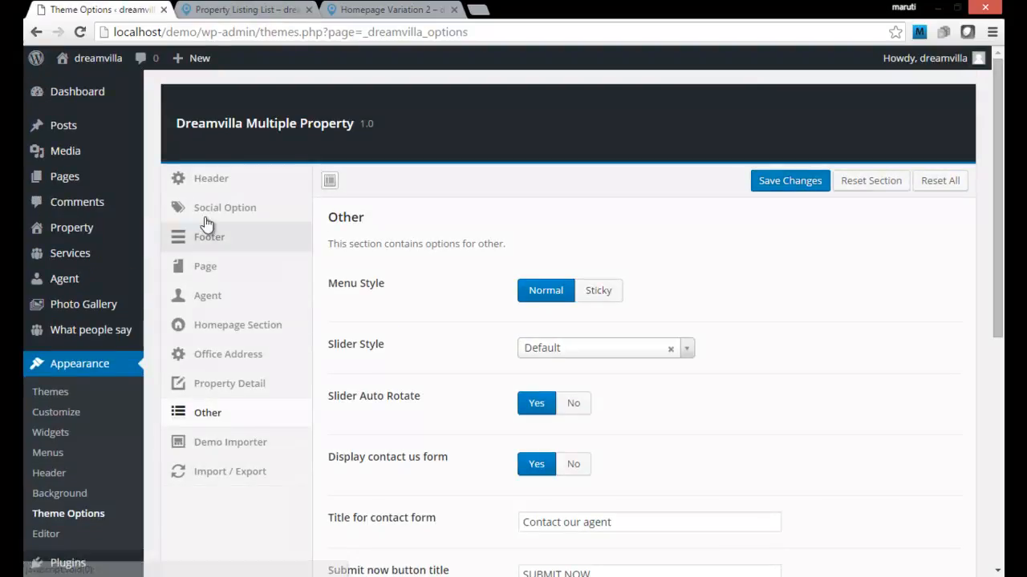
click(65, 182)
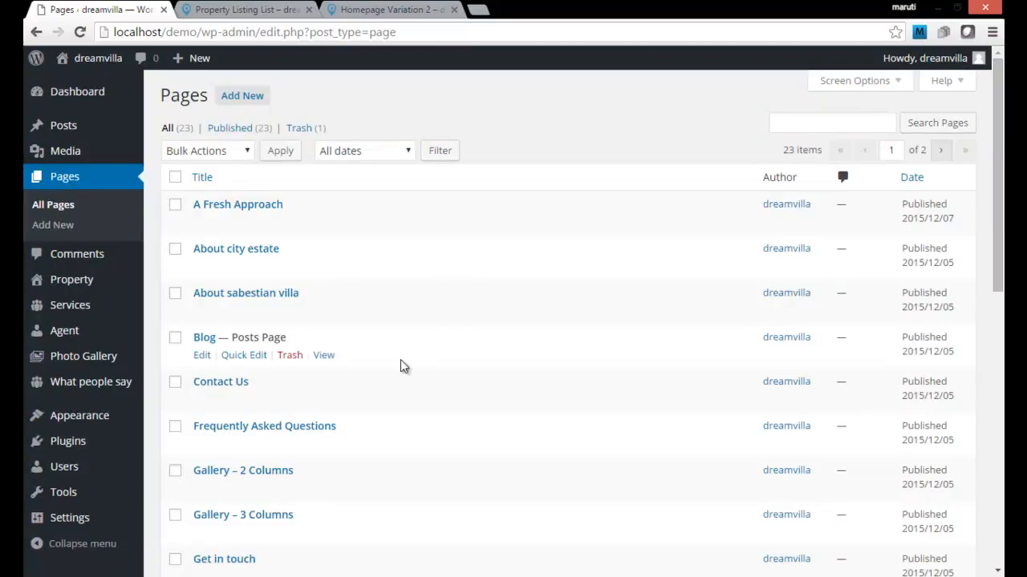
scroll(449, 325, down, 3)
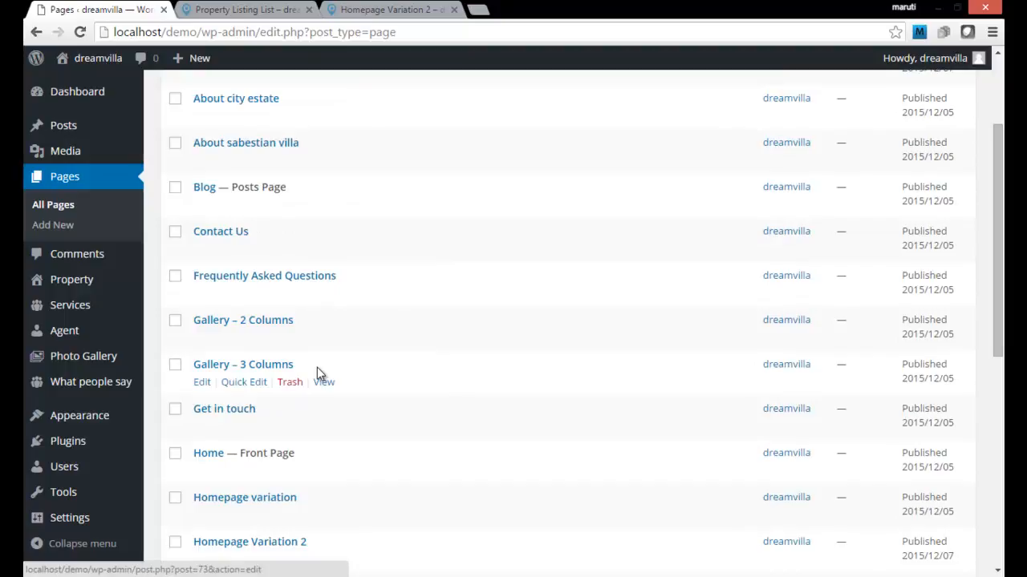
scroll(317, 374, down, 3)
scroll(418, 380, down, 3)
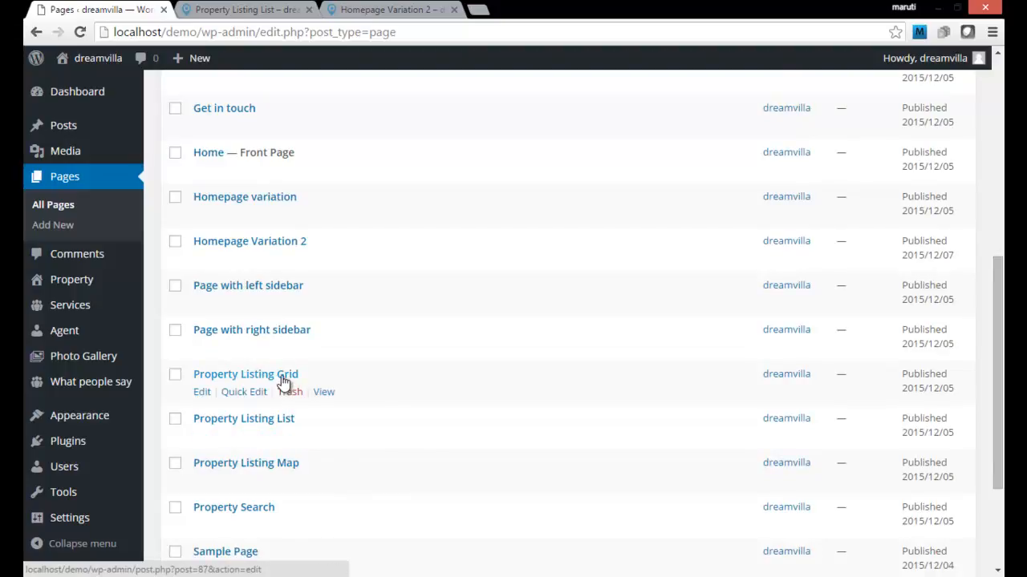
- Open the Gallery – 2 Columns page for editing and show its available page templates and featured image
scroll(286, 381, up, 2)
scroll(287, 377, up, 1)
click(273, 246)
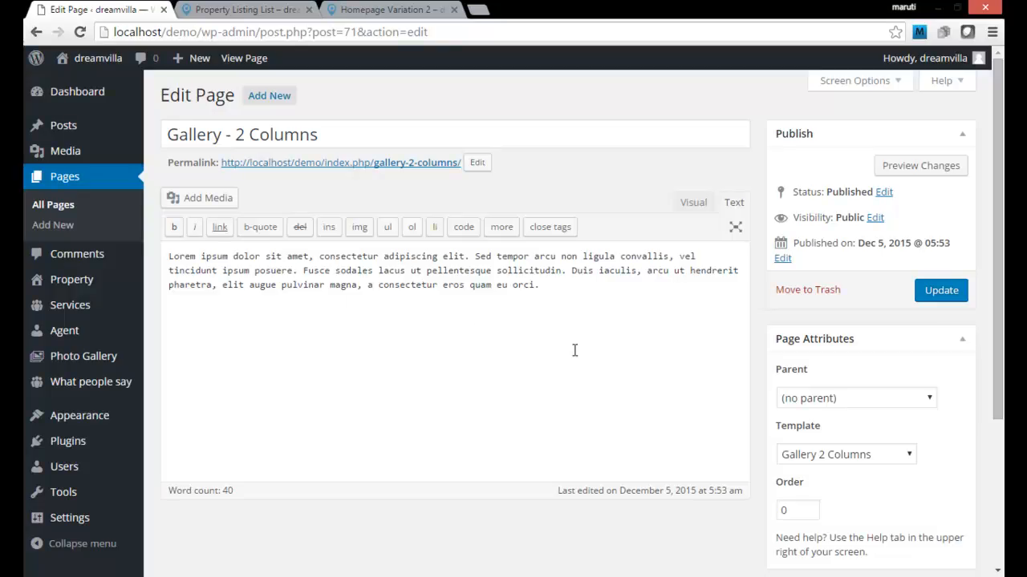
drag(997, 196, 997, 290)
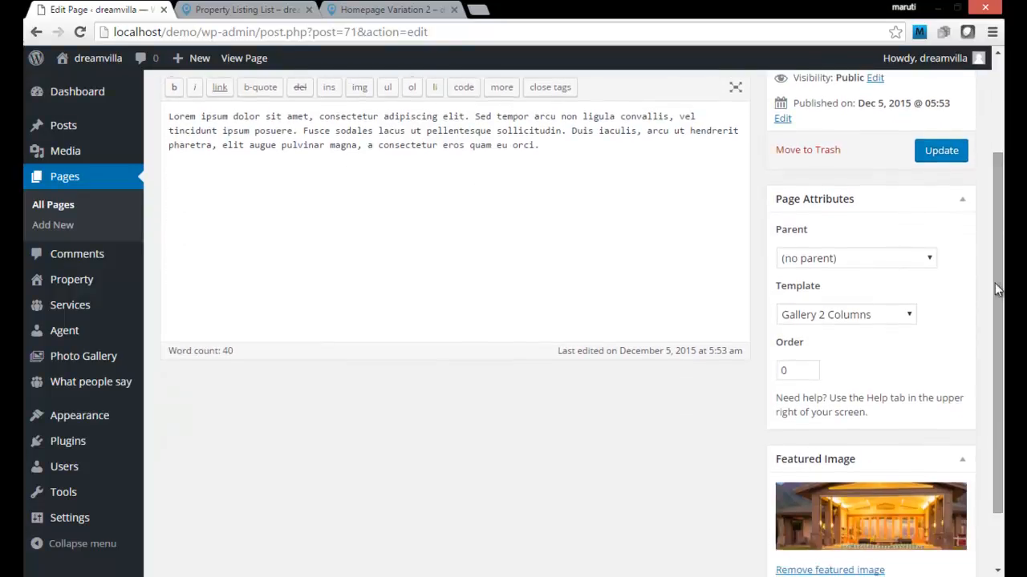
click(909, 315)
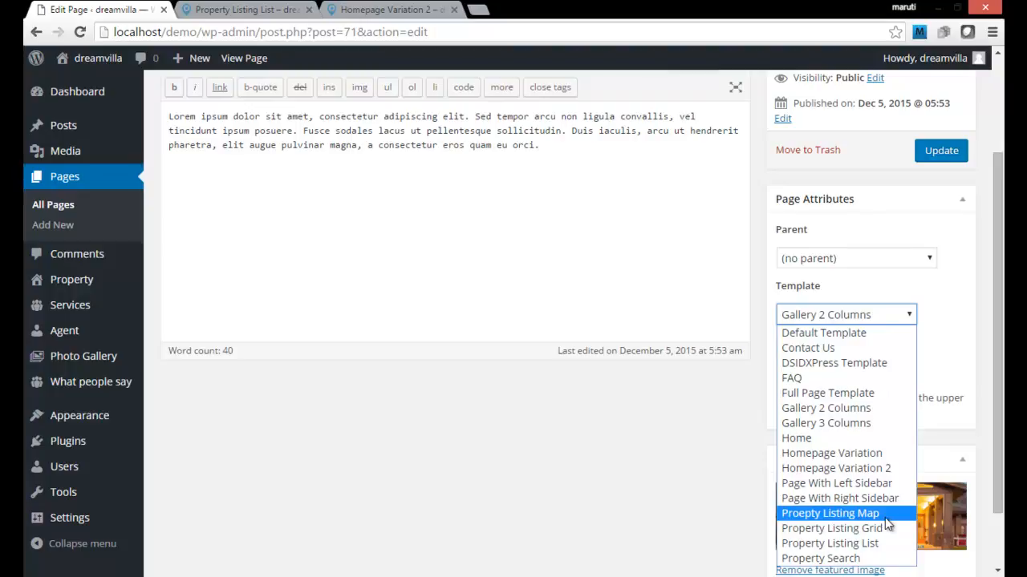
click(622, 271)
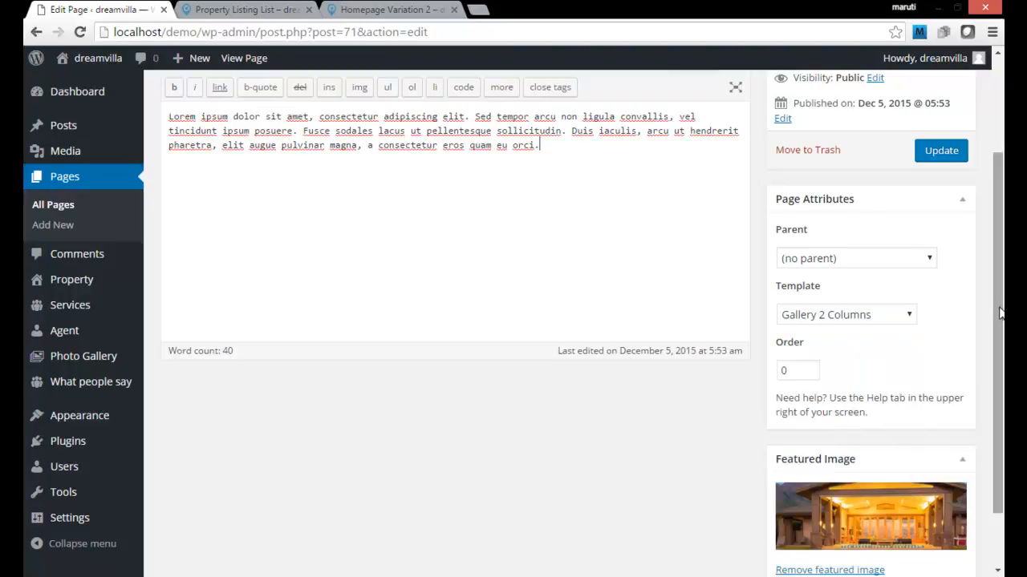
drag(997, 312, 996, 364)
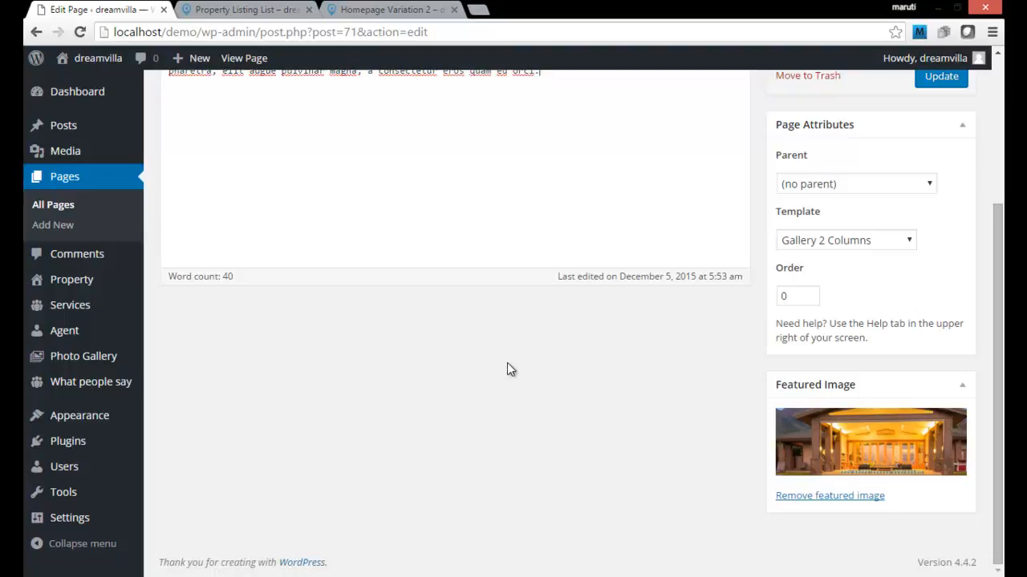
- Open the list of Photo Gallery items in the WordPress admin
scroll(419, 373, up, 3)
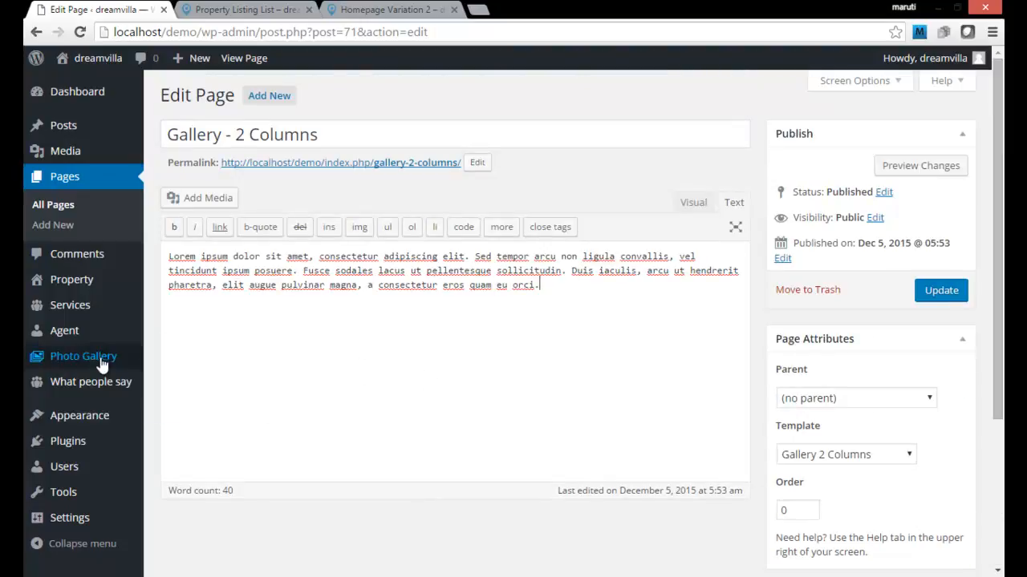
click(93, 357)
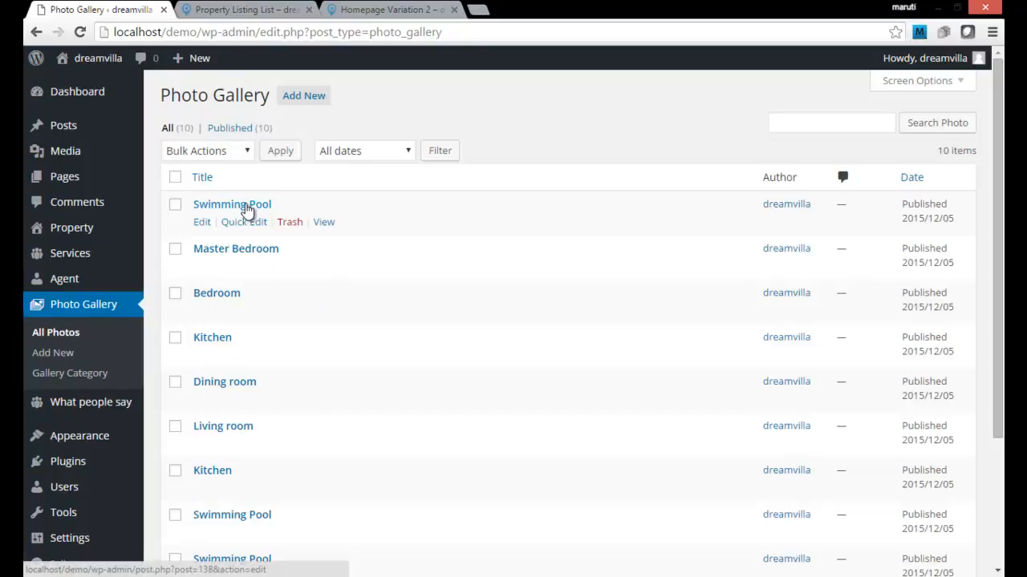
- Open the first Swimming Pool item of the photo gallery for editing and show its gallery categories and featured image
click(249, 208)
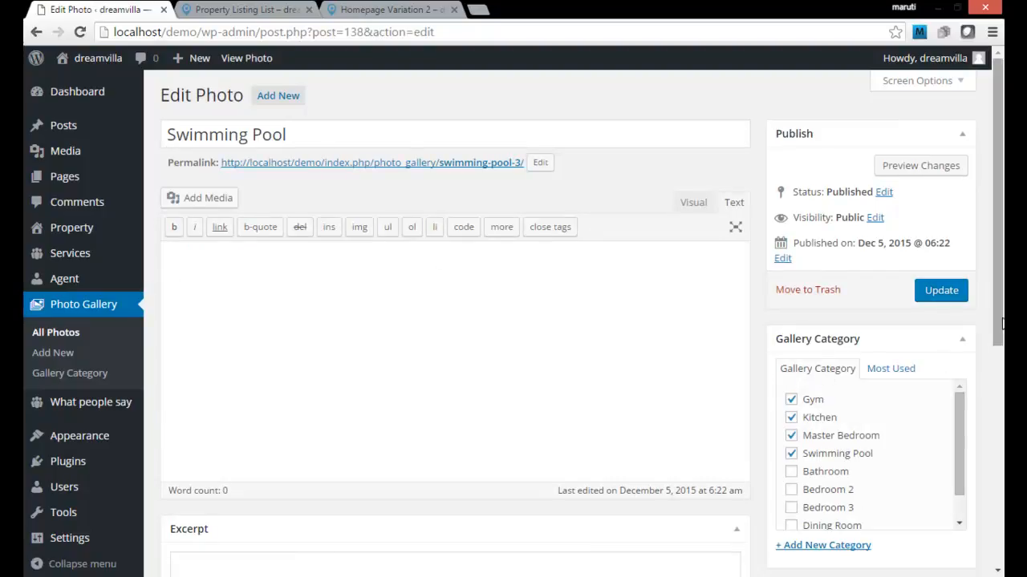
drag(1000, 305, 995, 477)
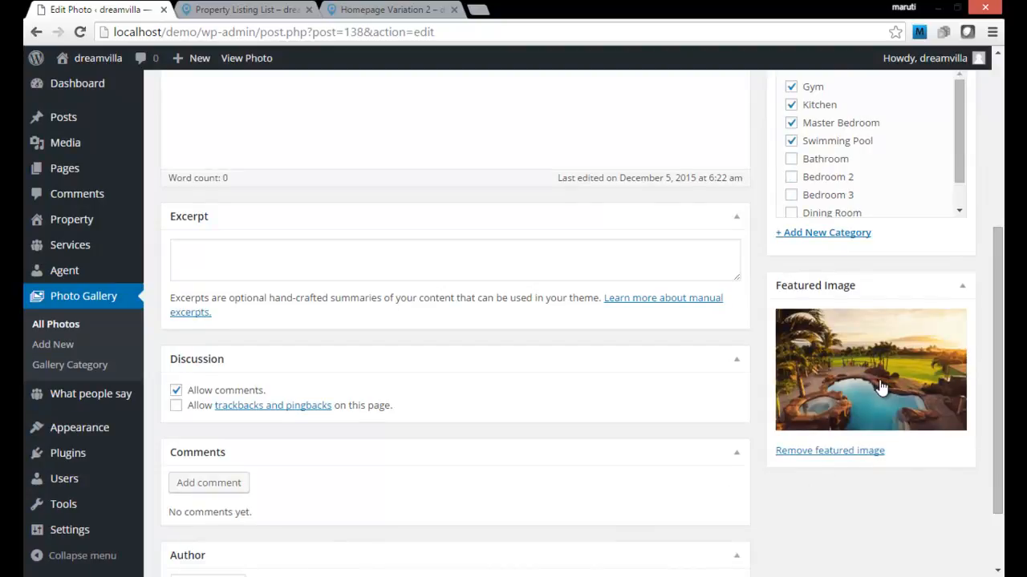
scroll(335, 177, up, 4)
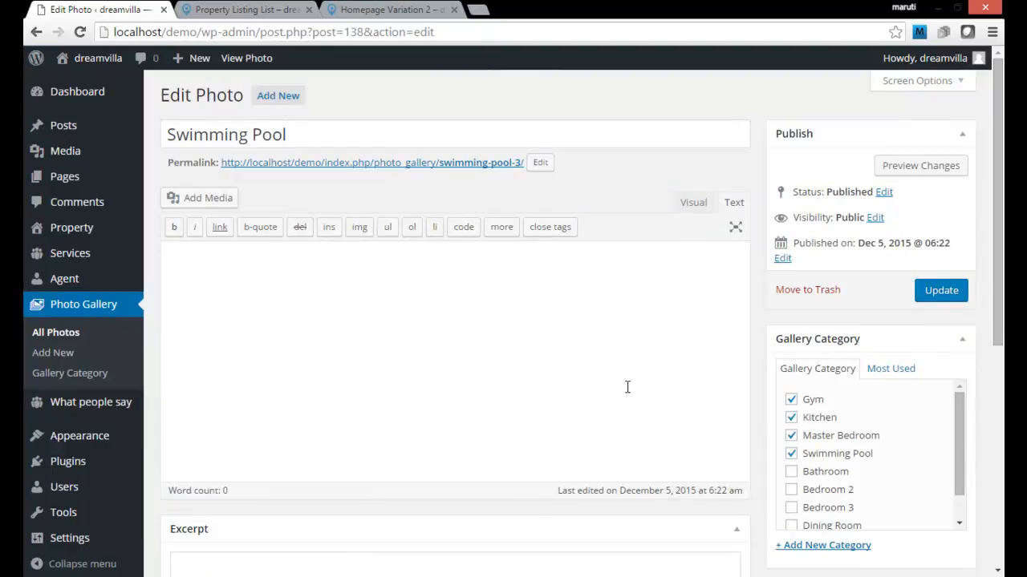
- Switch to the Property Listing List page and look through its listings down to the load-more option and back
click(257, 11)
scroll(613, 398, down, 5)
scroll(614, 399, down, 1)
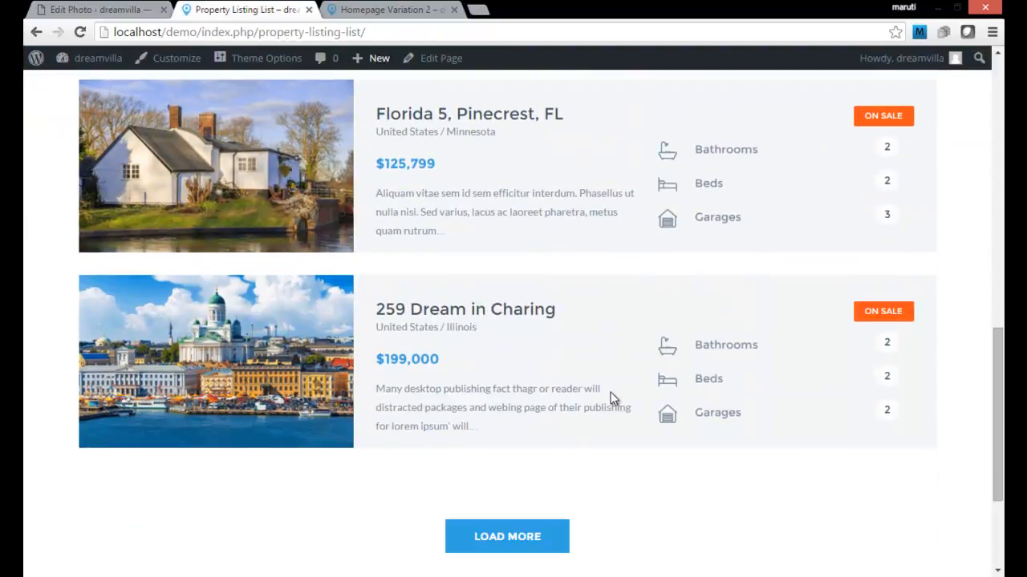
scroll(610, 397, up, 9)
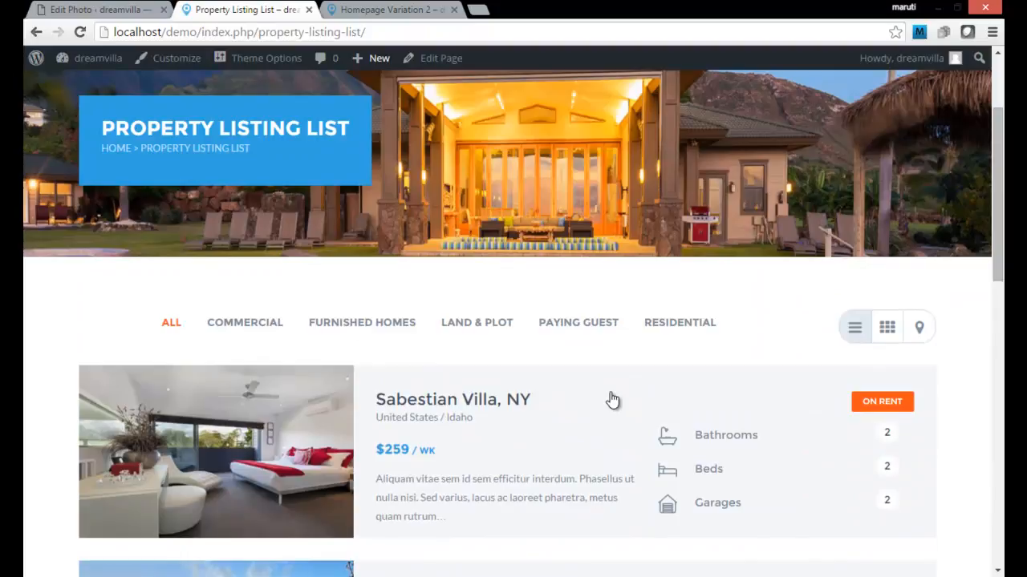
scroll(611, 399, up, 1)
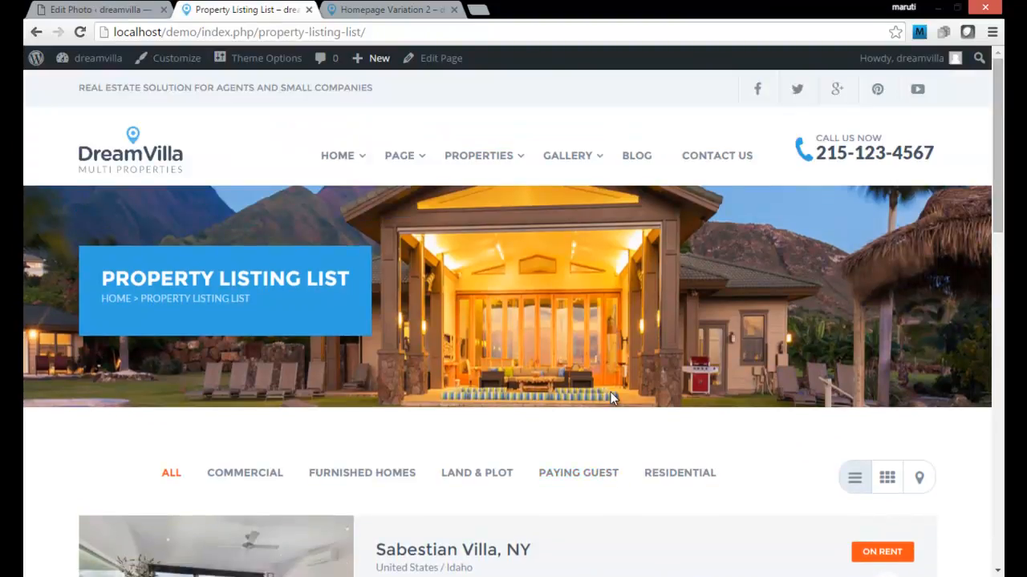
- Return to the WordPress admin and open the Dreamvilla theme options
click(94, 13)
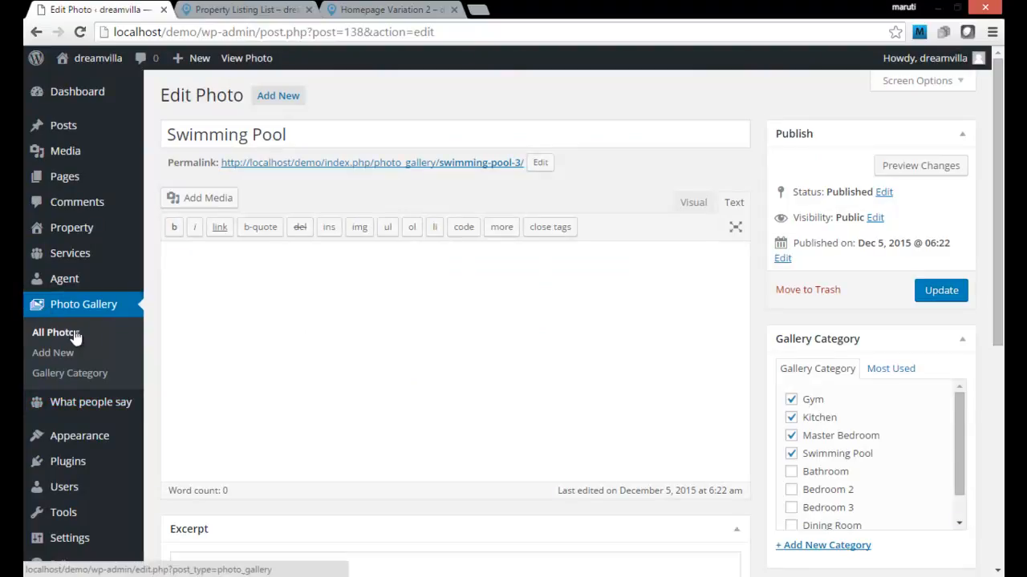
scroll(74, 325, down, 2)
click(187, 447)
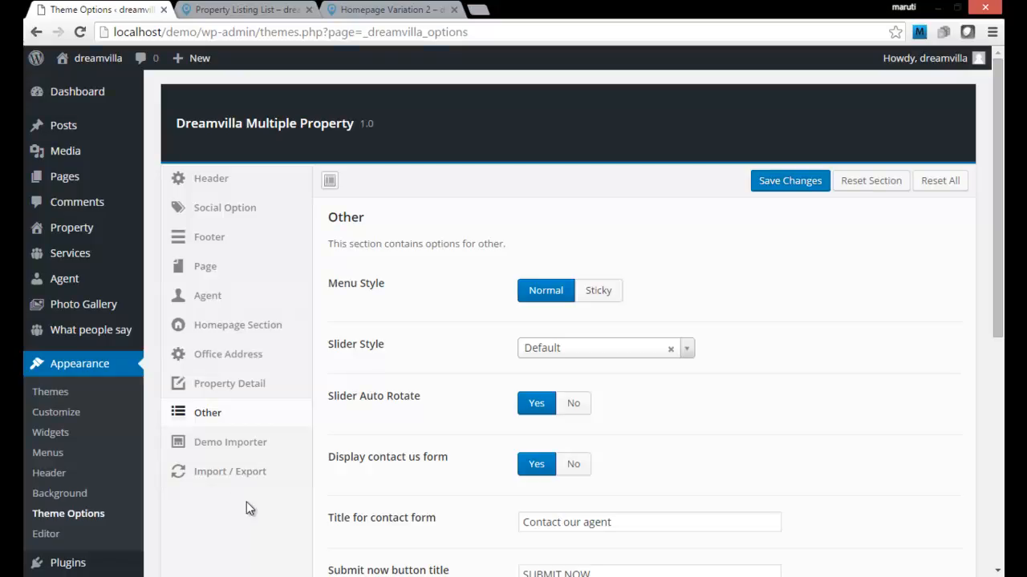
- Show the available Main Agent choices in the Agent theme options, and open the list of all agents
click(222, 308)
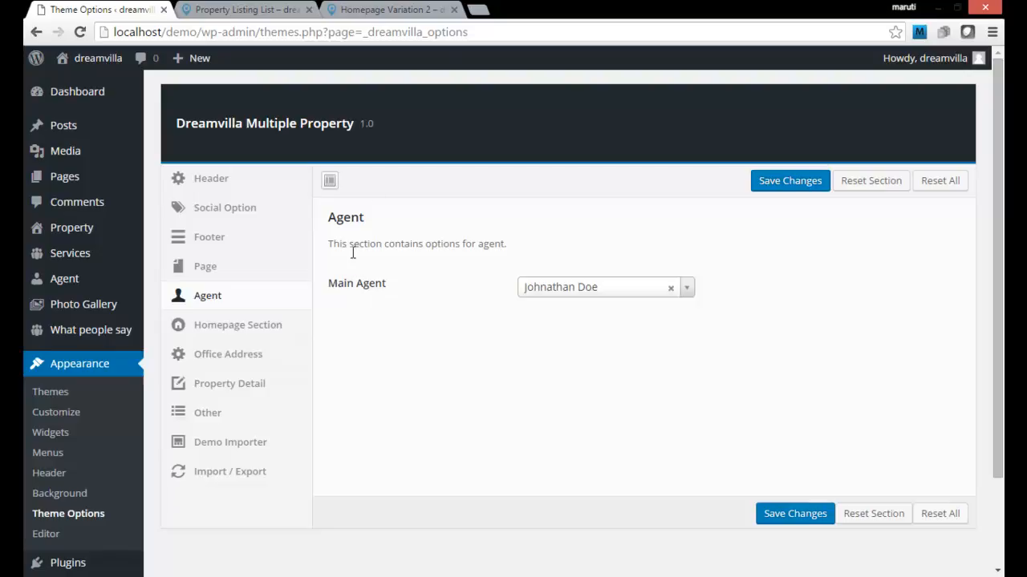
click(687, 291)
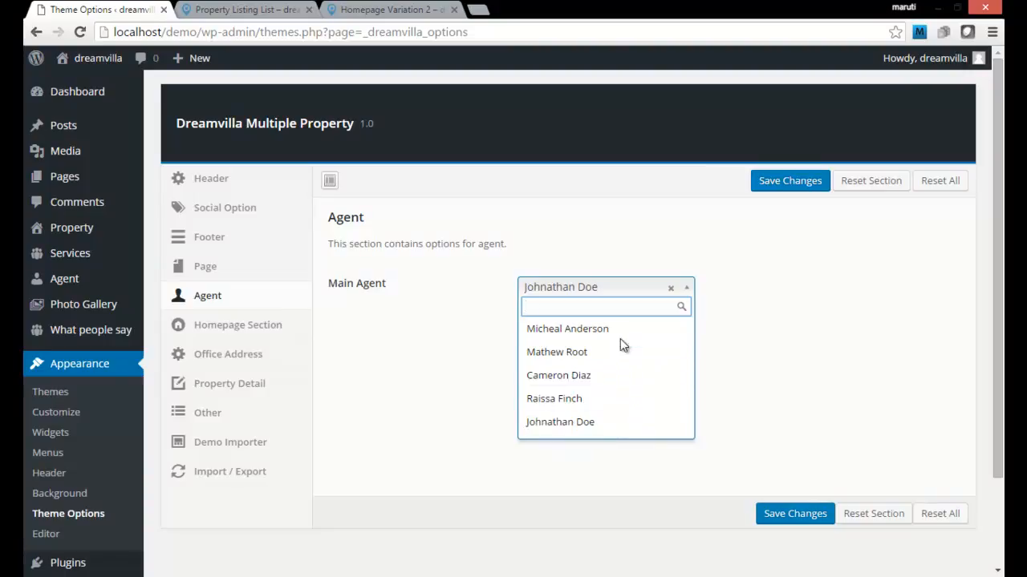
click(426, 375)
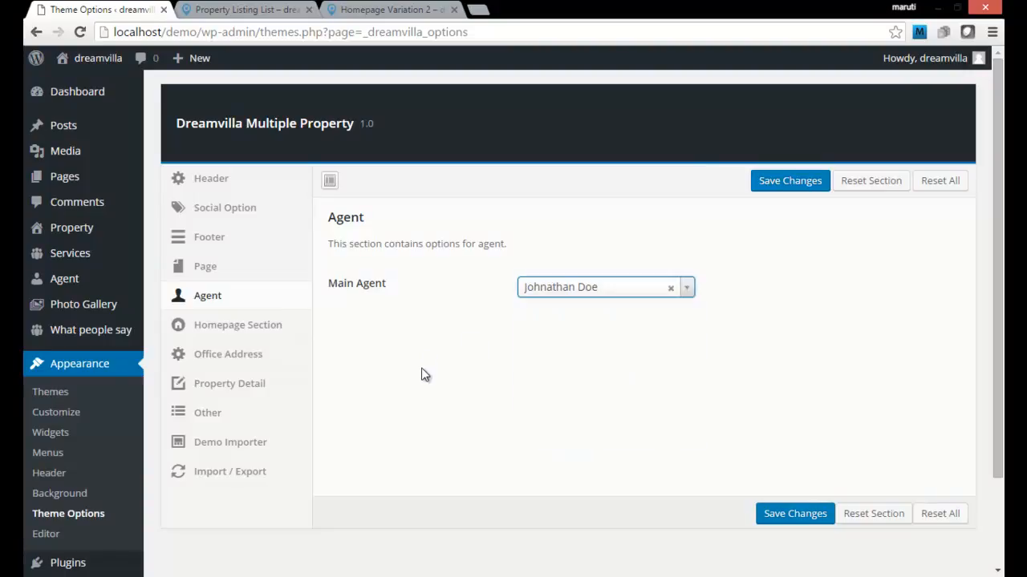
click(78, 283)
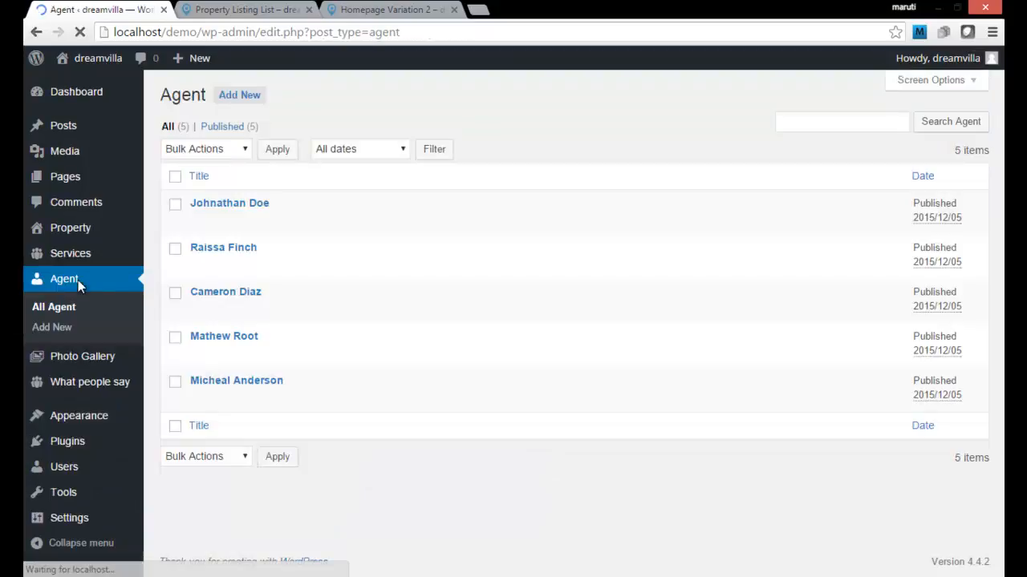